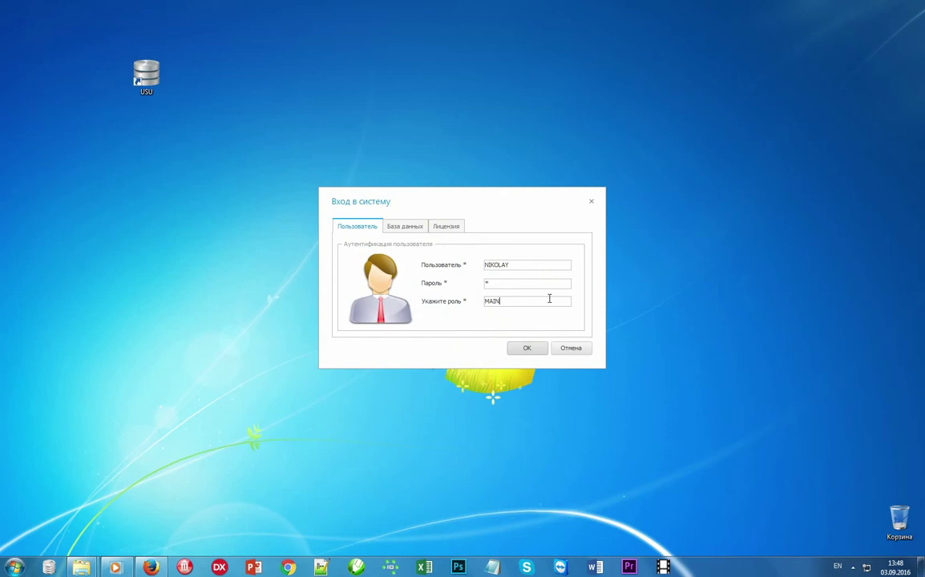
Sign in with the MAIN role and expand the display example in the interface style settings.
left_click(539, 352)
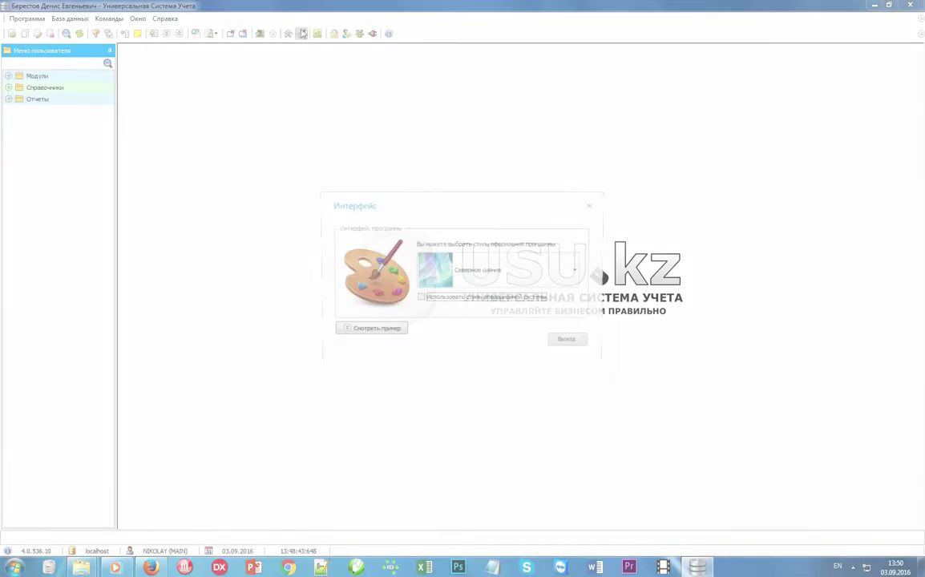
left_click(384, 331)
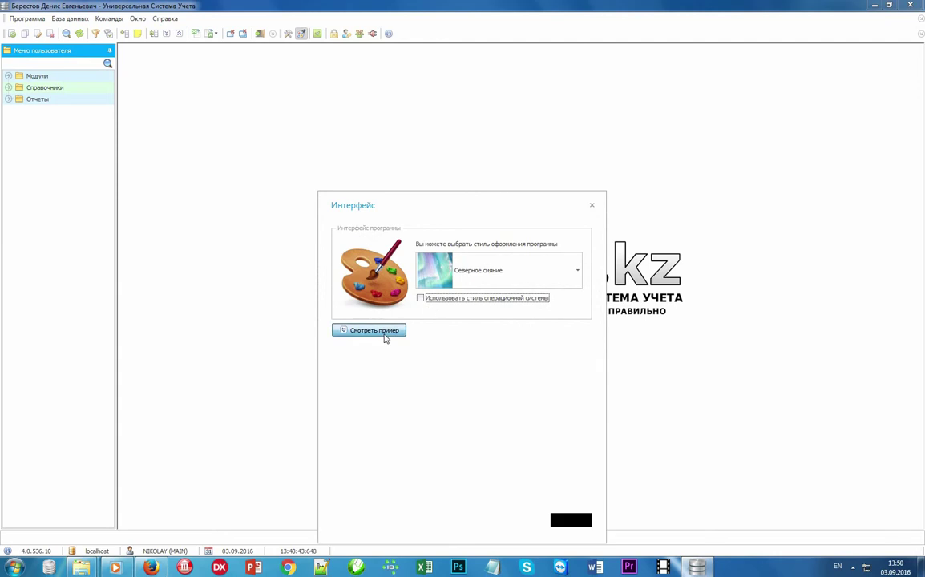
left_click_drag(453, 214, 477, 105)
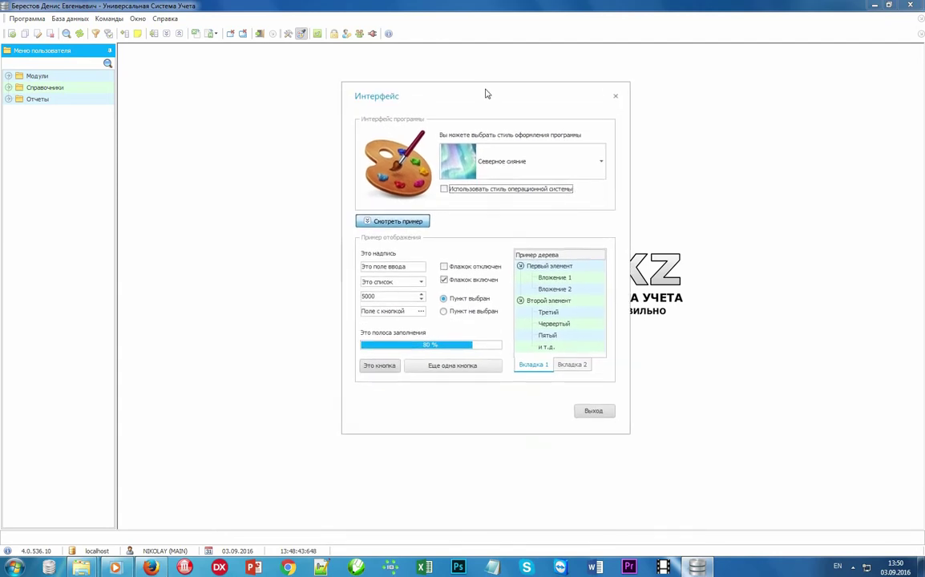
Try the Полночь style for the program interface.
left_click(601, 158)
left_click_drag(602, 168, 598, 282)
left_click(568, 307)
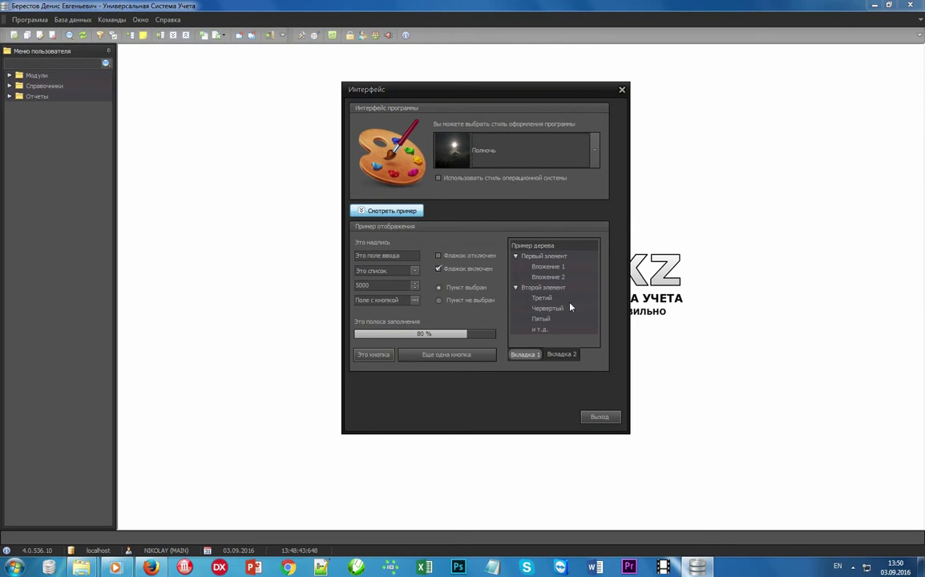
Set the interface style back to Северное сияние and close the interface settings.
left_click(532, 149)
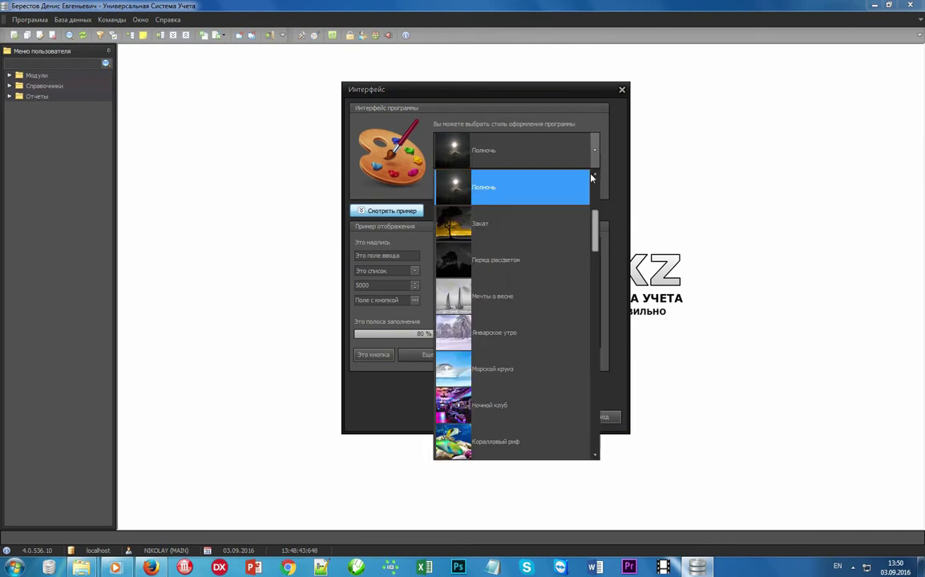
scroll(457, 343, "down", 5)
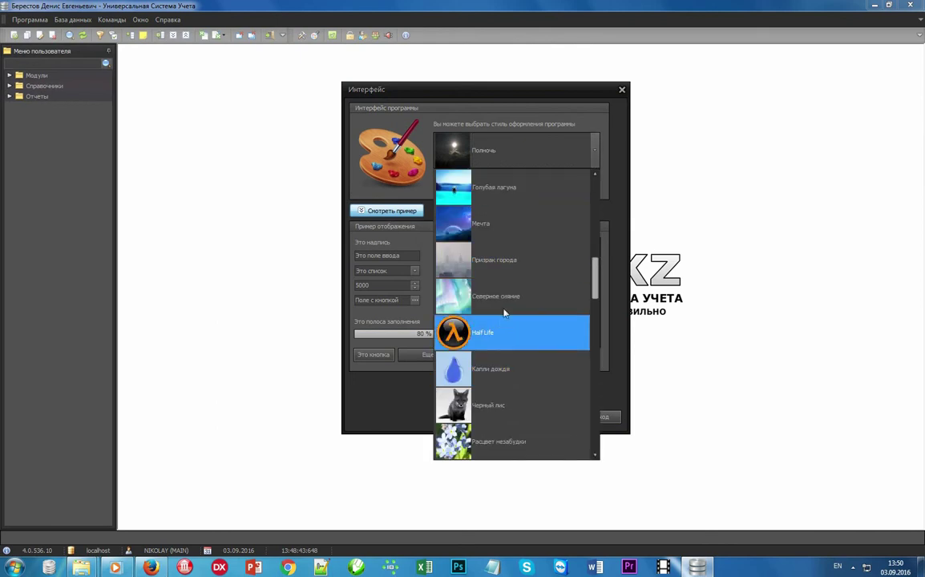
left_click(508, 296)
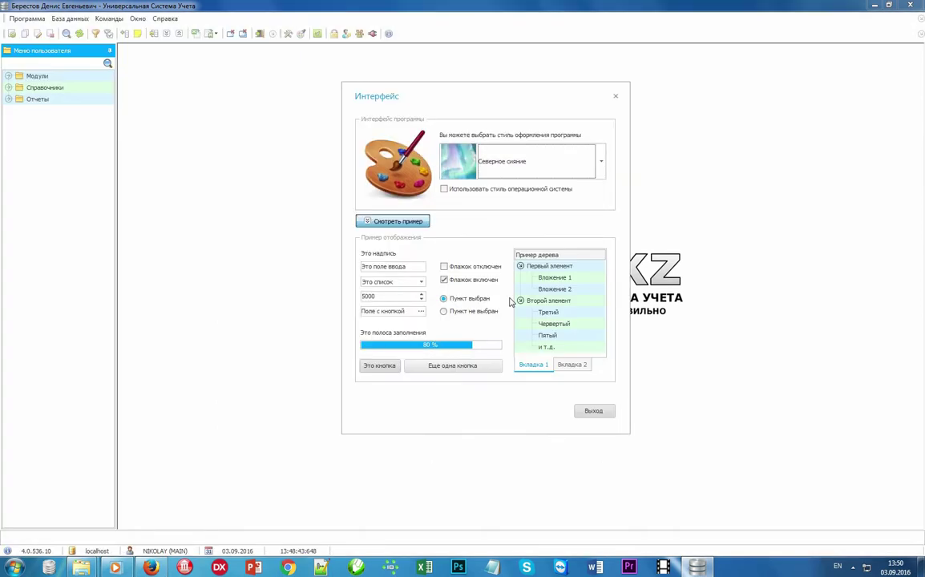
left_click(594, 412)
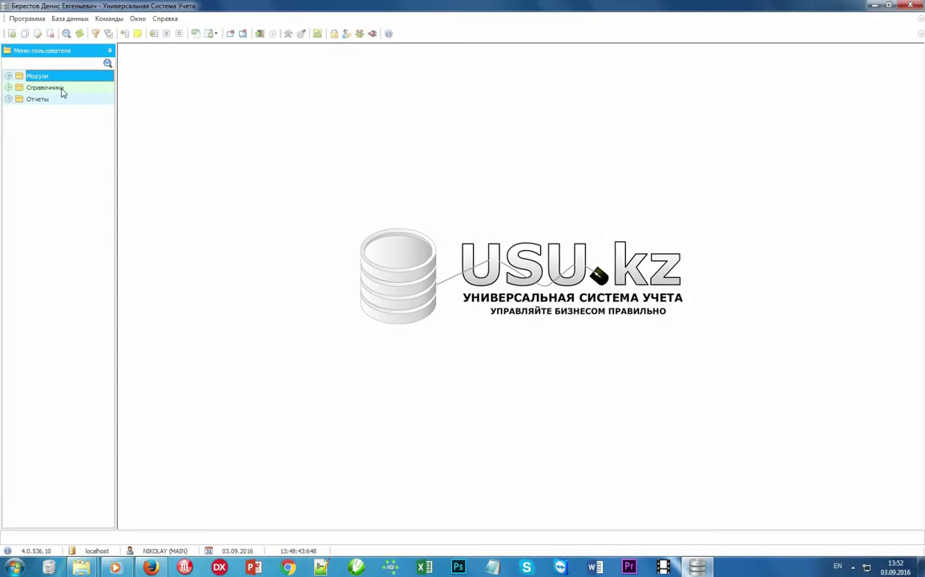
left_click(61, 92)
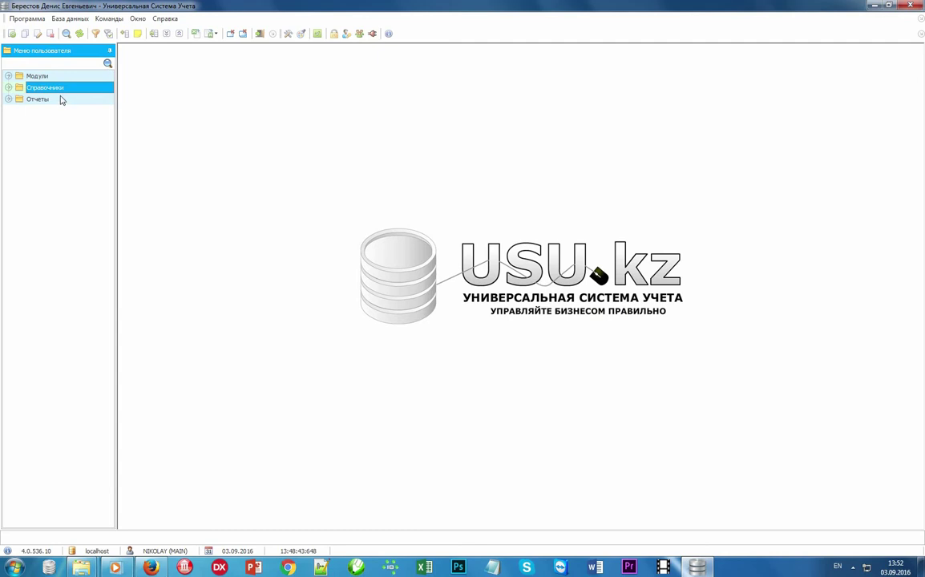
left_click(61, 101)
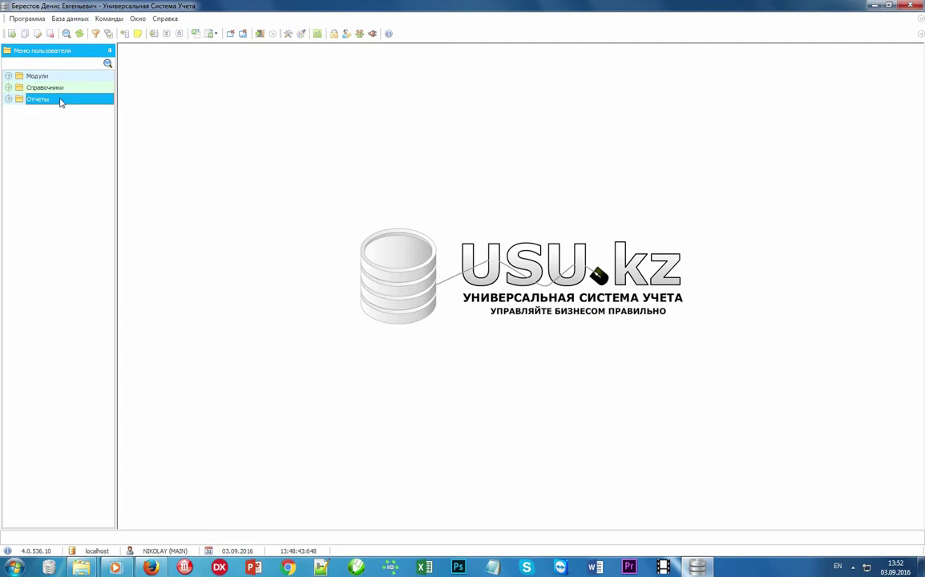
left_click(58, 90)
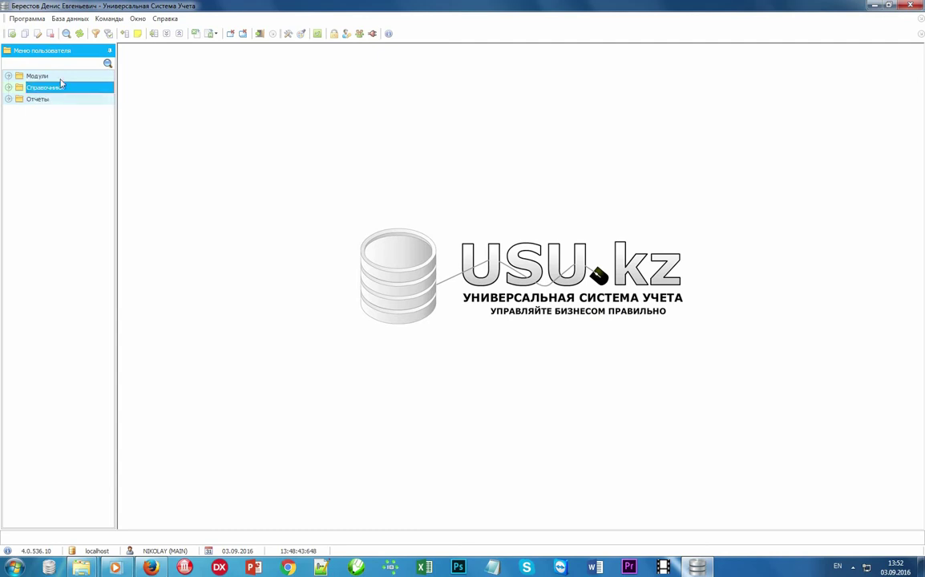
left_click(63, 77)
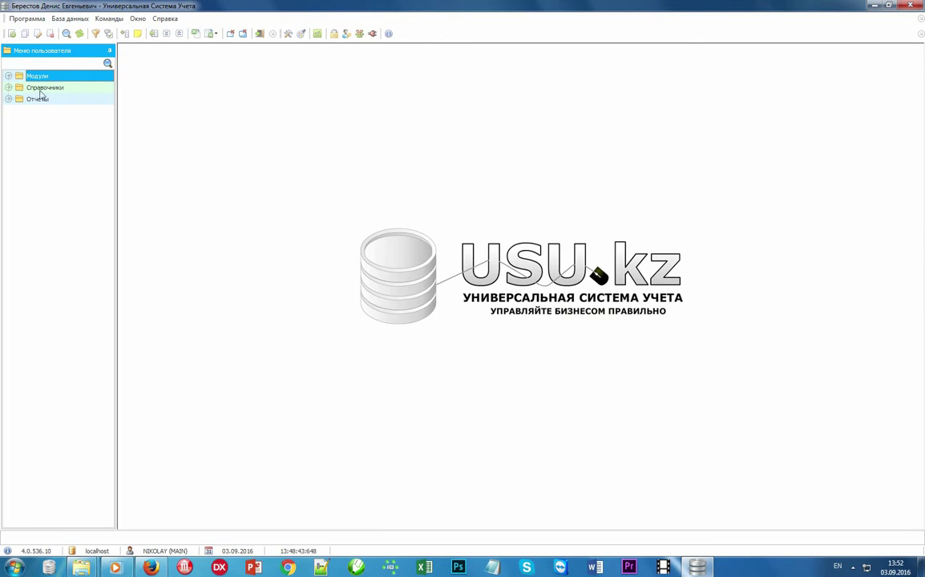
Expand Справочники and its Товар, Скидки, Рассылка, Организация and Деньги folders.
left_click(8, 89)
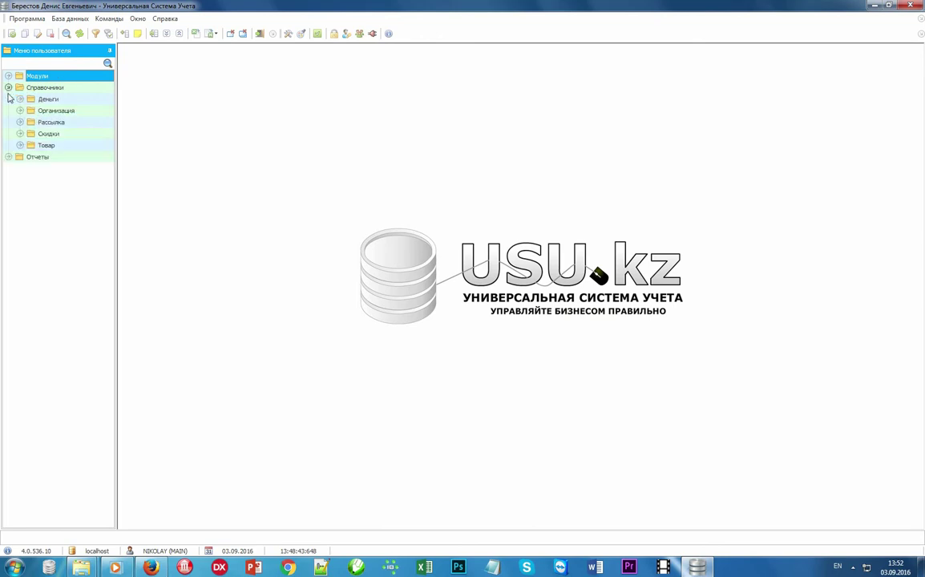
left_click(20, 146)
left_click(20, 134)
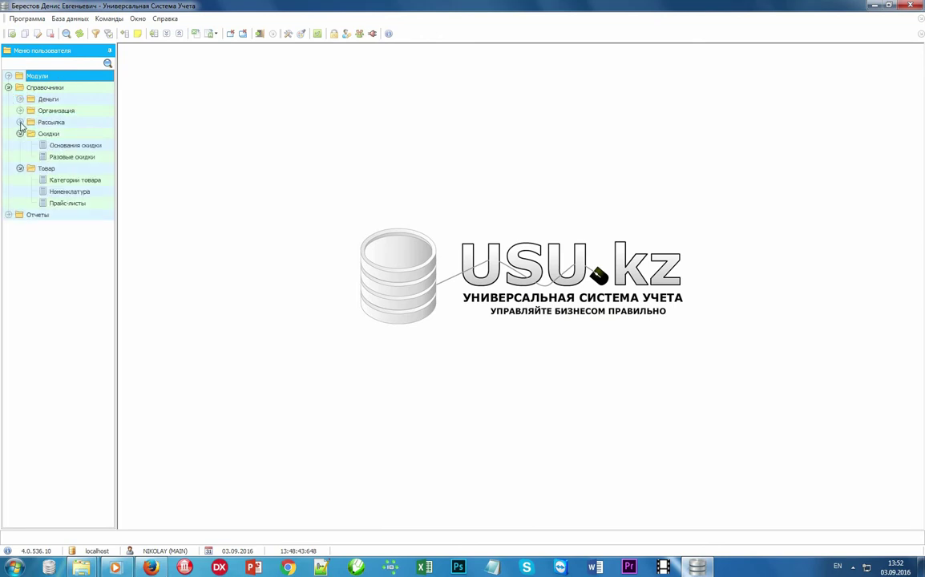
left_click(20, 122)
left_click(20, 111)
left_click(20, 98)
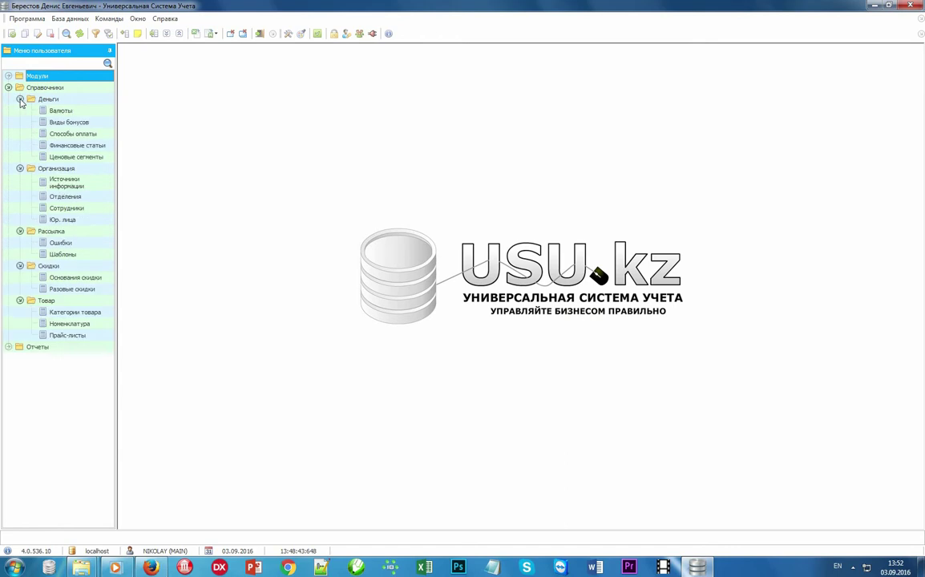
View the Валюты, Способы оплаты, Отделения and Сотрудники directories one after another.
left_click(77, 109)
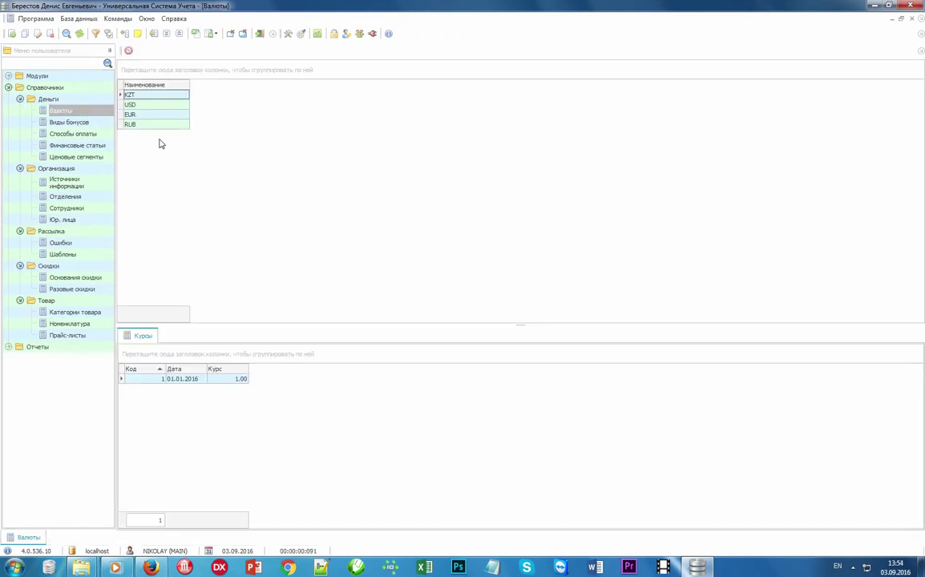
left_click(88, 133)
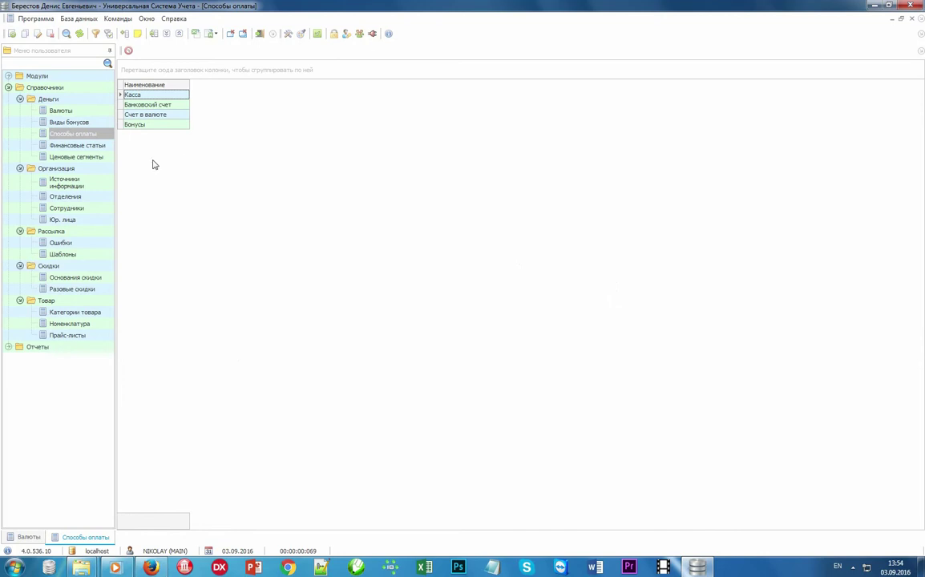
left_click(87, 197)
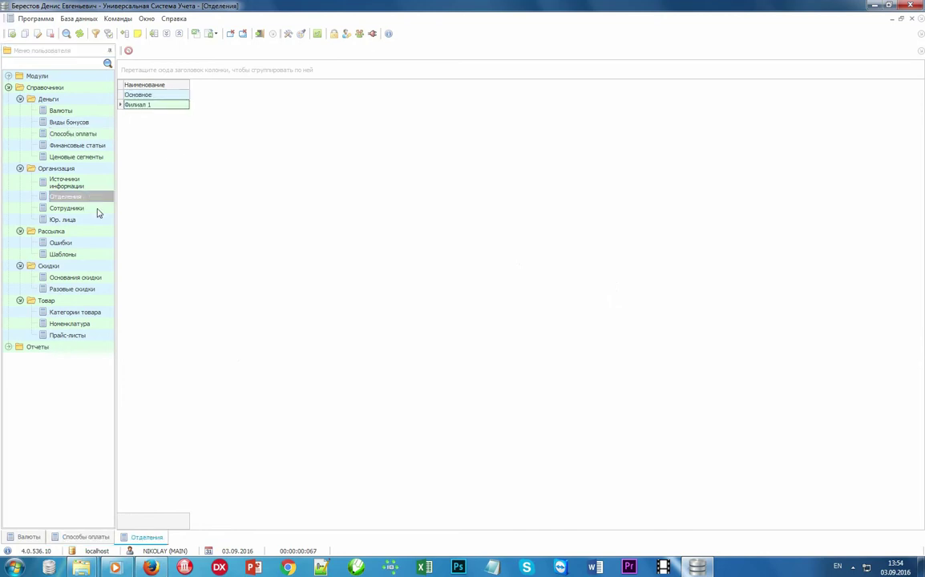
left_click(99, 209)
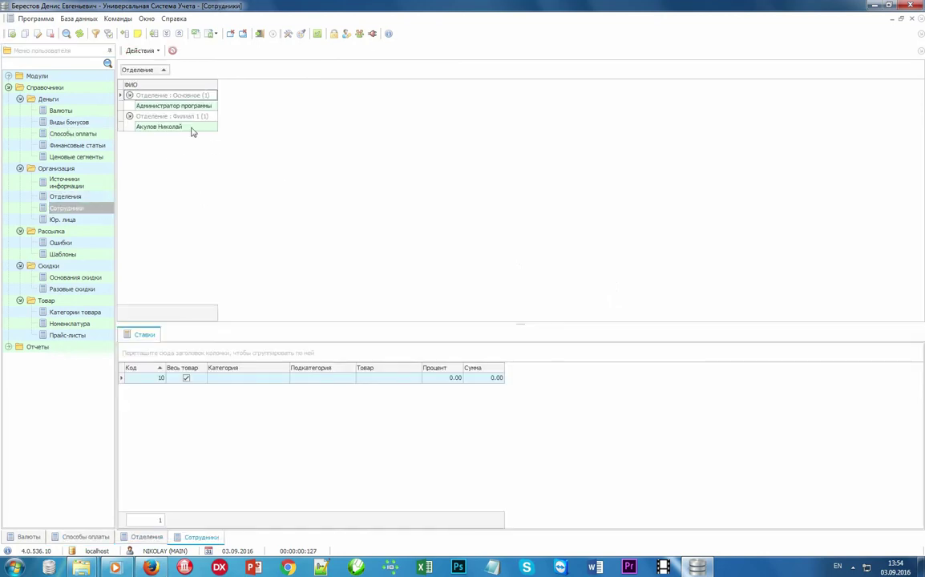
View the mailing Шаблоны directory and the Разовые скидки and Основания скидки discount directories.
left_click(67, 255)
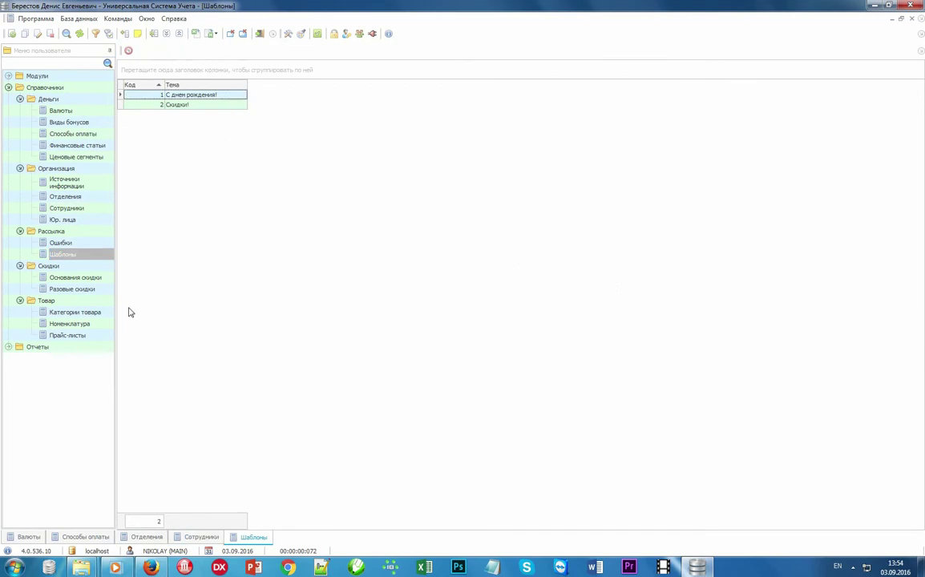
left_click(91, 290)
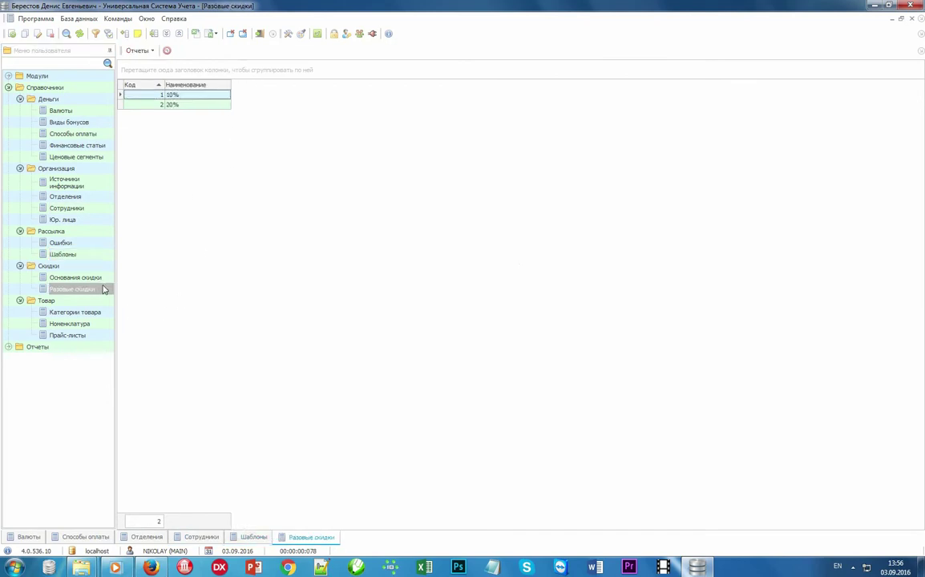
left_click(94, 277)
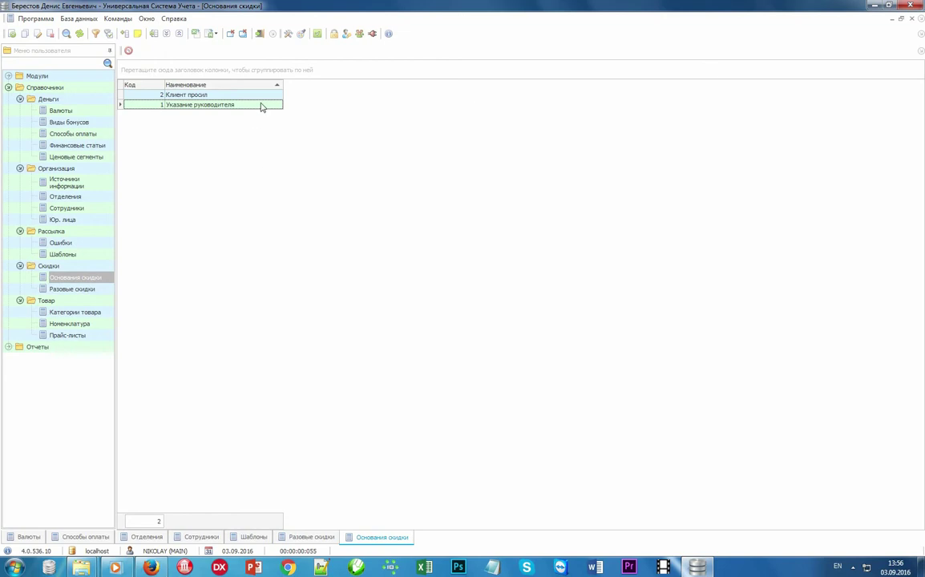
Open the Номенклатура directory and look over the commands available for its empty product table.
left_click(94, 324)
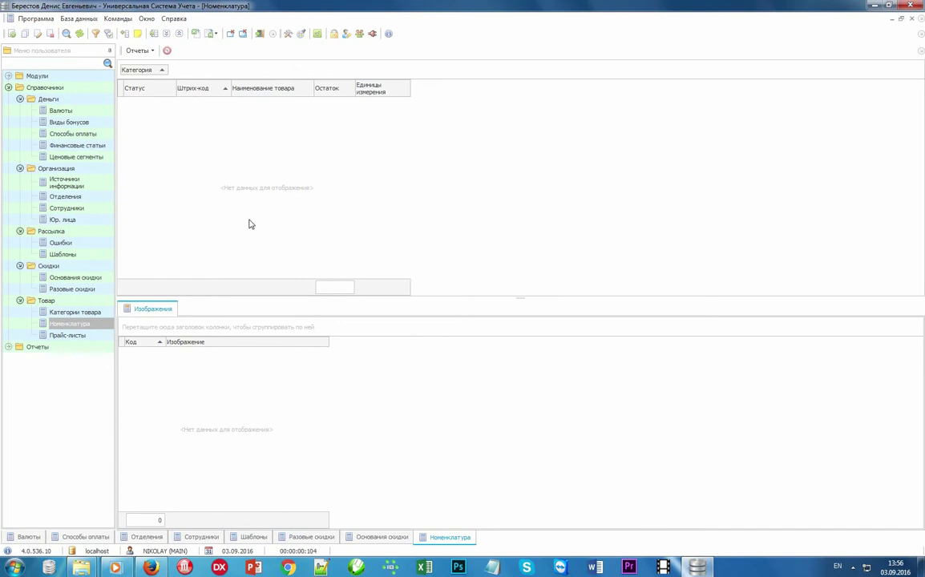
right_click(288, 212)
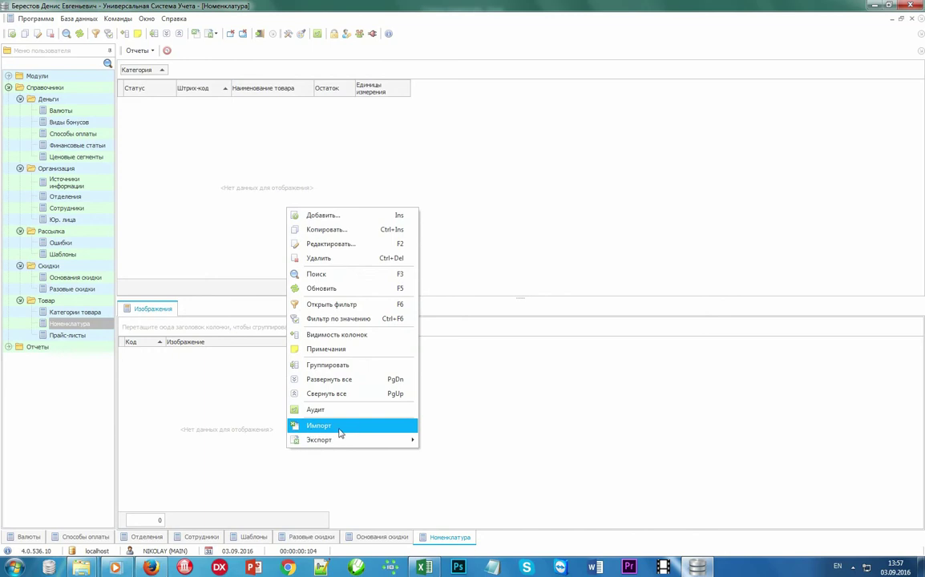
left_click(472, 229)
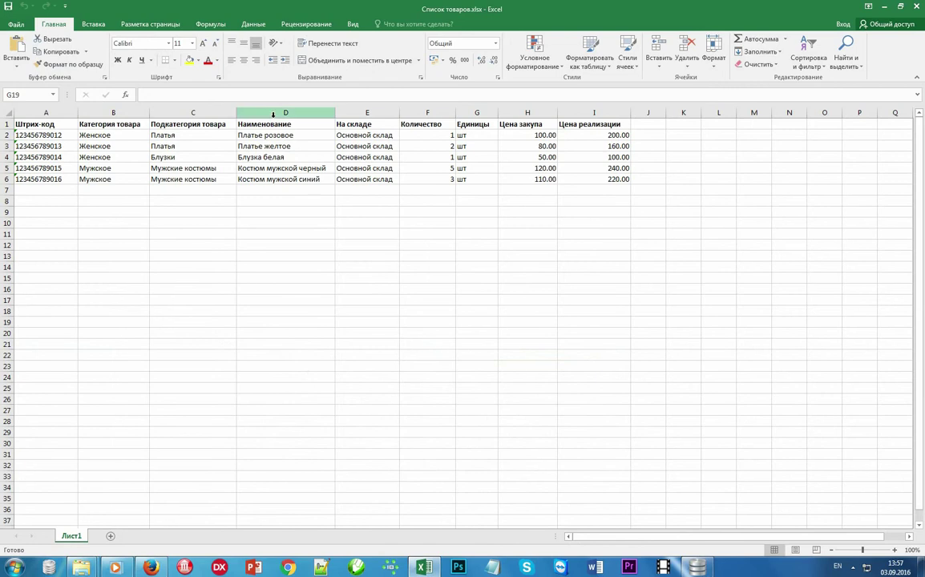
Examine the barcode, name, warehouse, quantity, category, subcategory and price columns of Список товаров.xlsx in Excel.
left_click(278, 112)
left_click(65, 112)
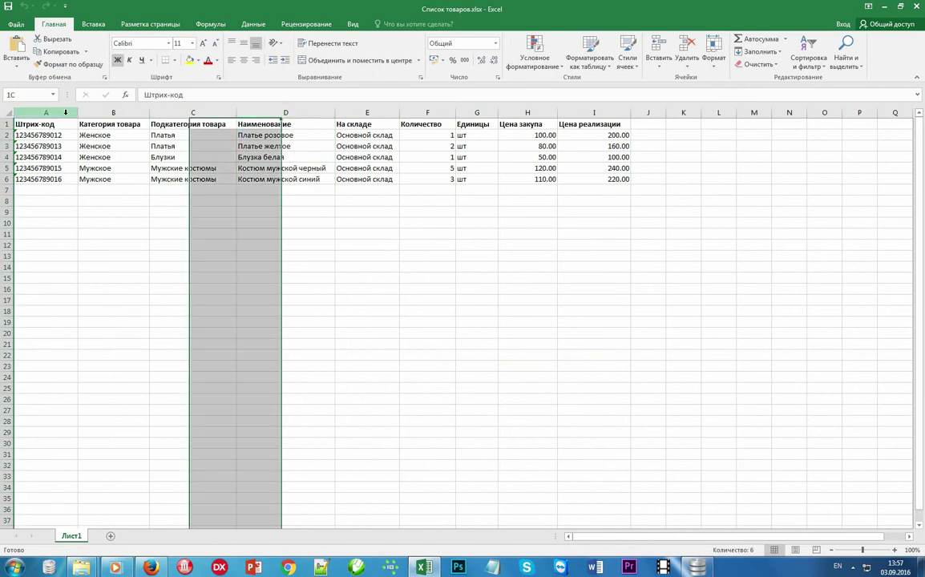
left_click_drag(384, 112, 412, 186)
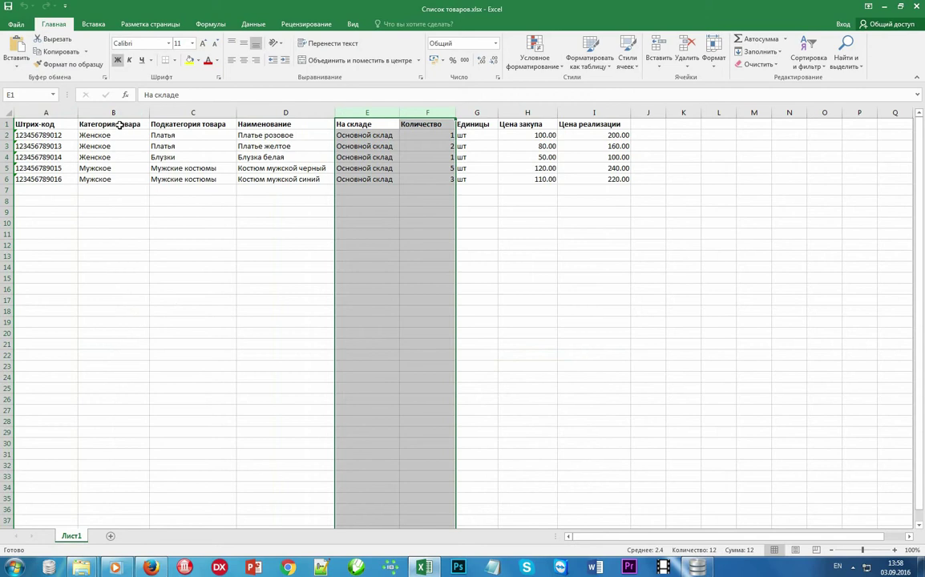
left_click_drag(125, 110, 186, 117)
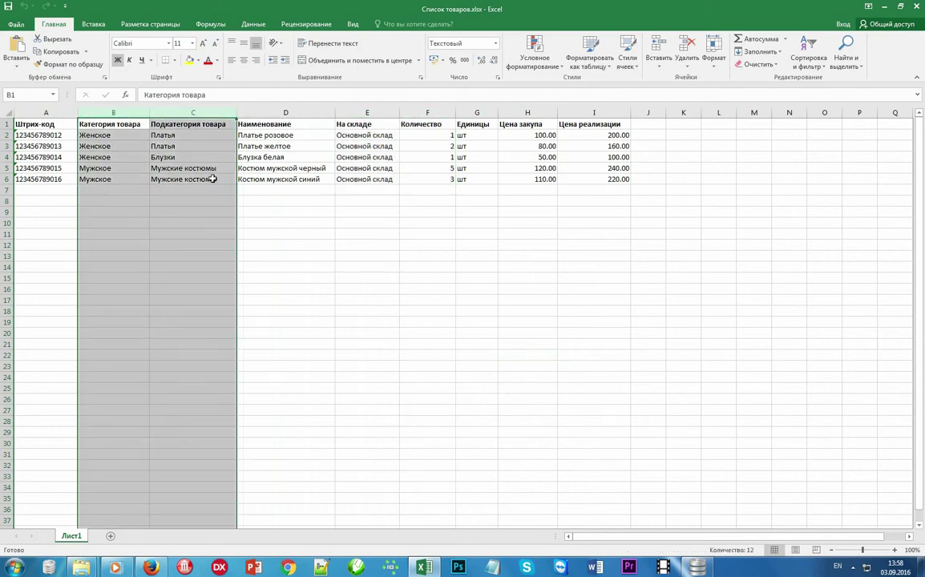
left_click_drag(523, 112, 595, 190)
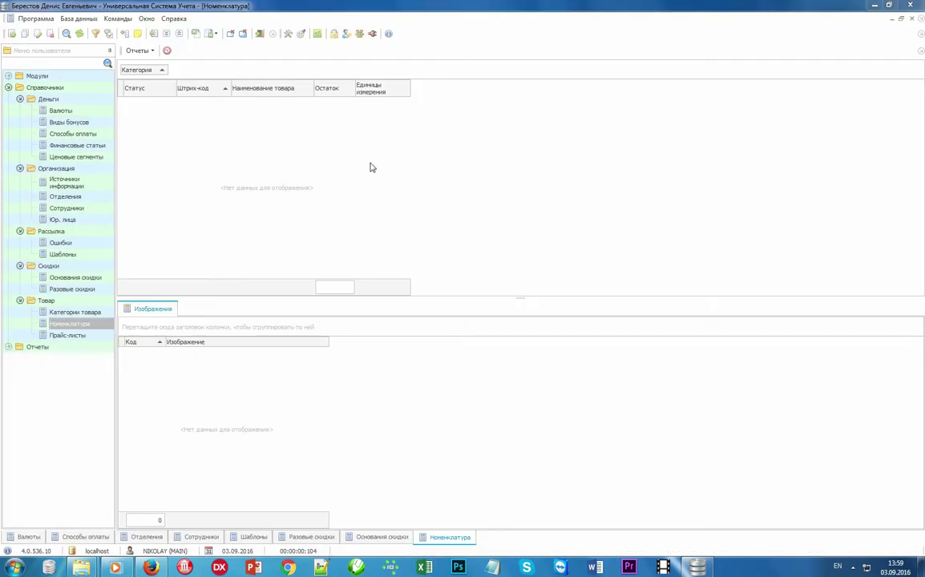
Start a data import into Номенклатура and choose MS Excel 2007 as the source format.
right_click(373, 164)
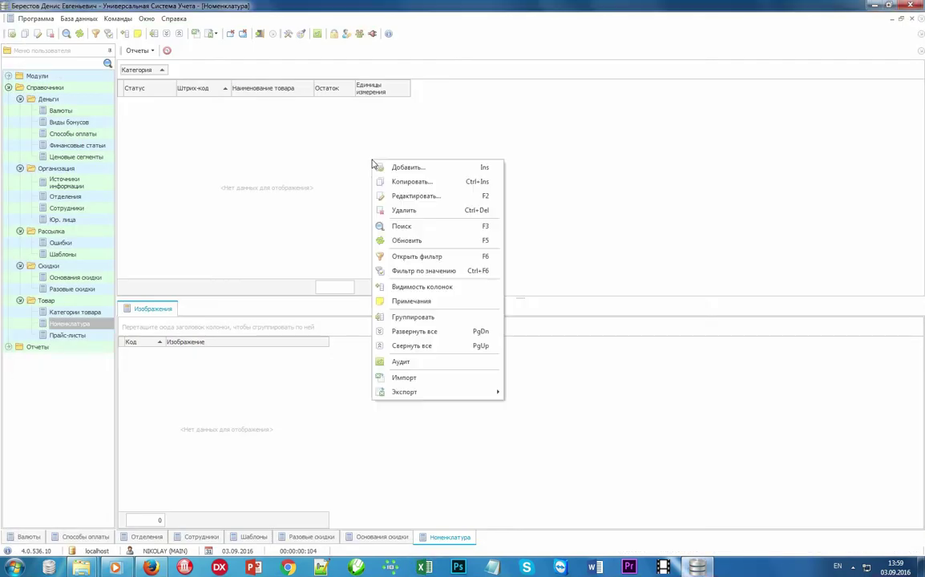
left_click(434, 361)
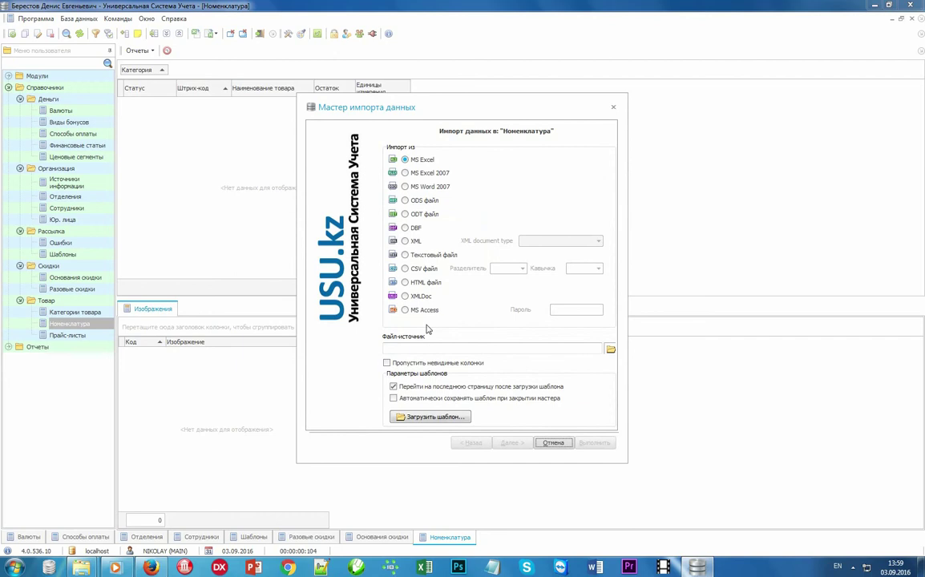
left_click(406, 173)
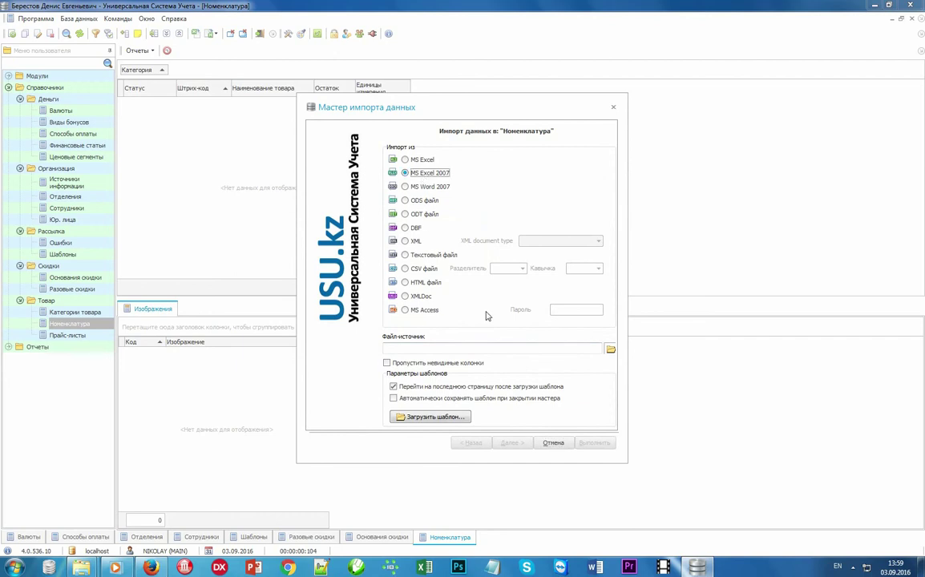
Choose C:\TEMP\import\Список товаров.xlsx as the source file for the import.
left_click(611, 351)
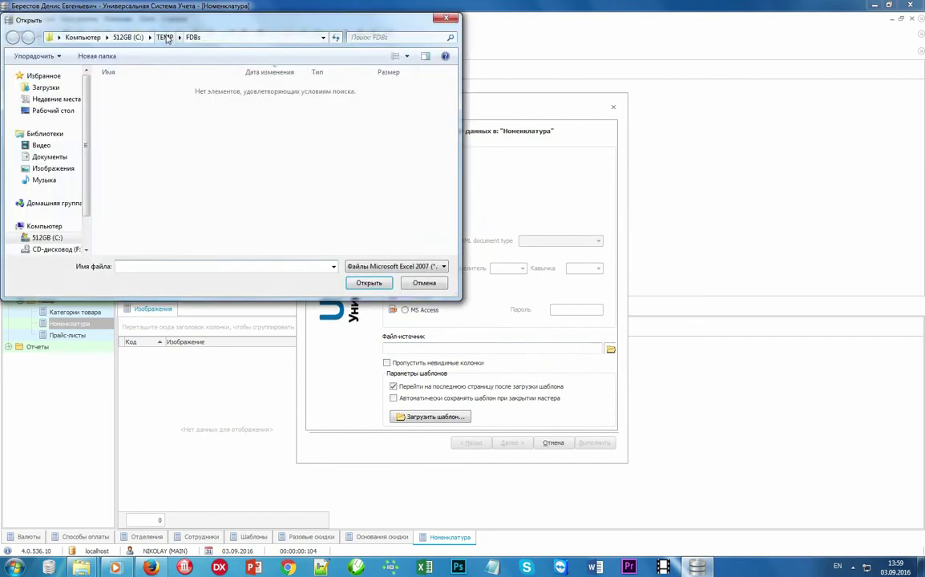
left_click(164, 38)
double_click(132, 146)
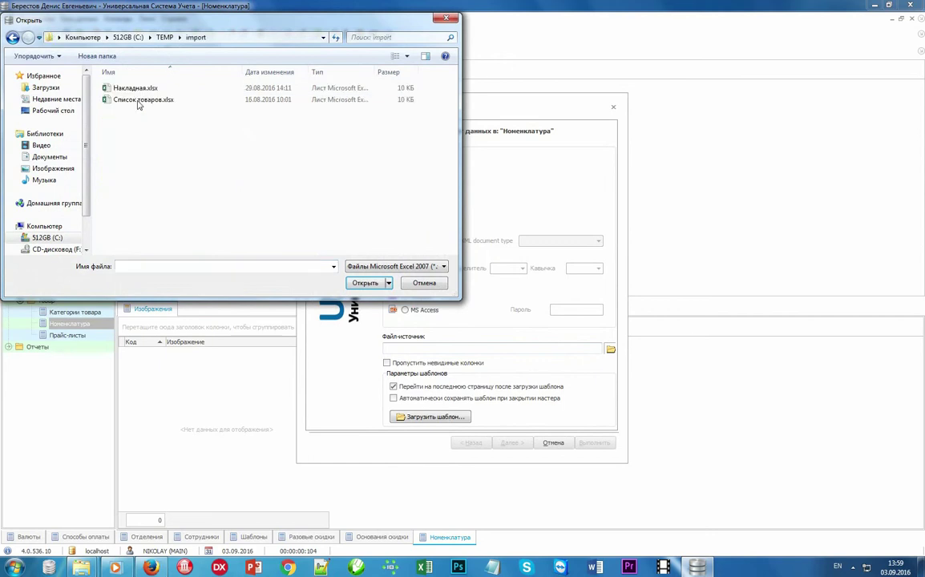
double_click(137, 101)
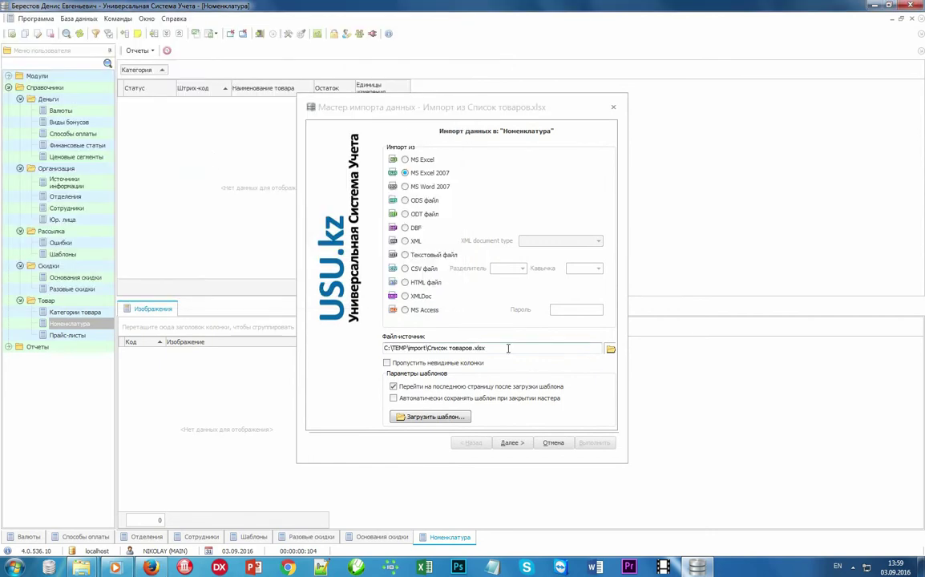
Proceed to the field mapping and assign IMP_BARCODE to column A, IMP_CAT to column B and IMP_SUBCAT to column C.
left_click(514, 443)
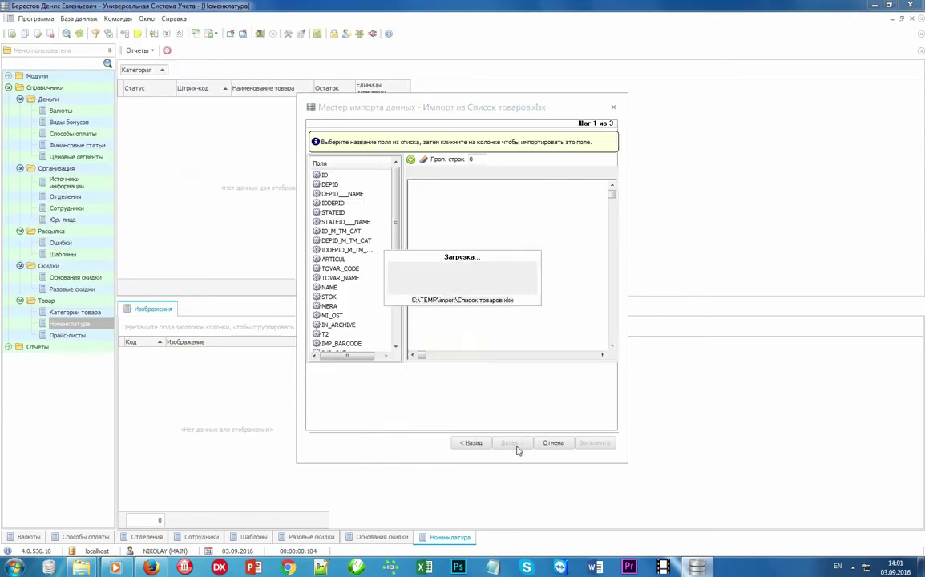
scroll(357, 265, "down", 4)
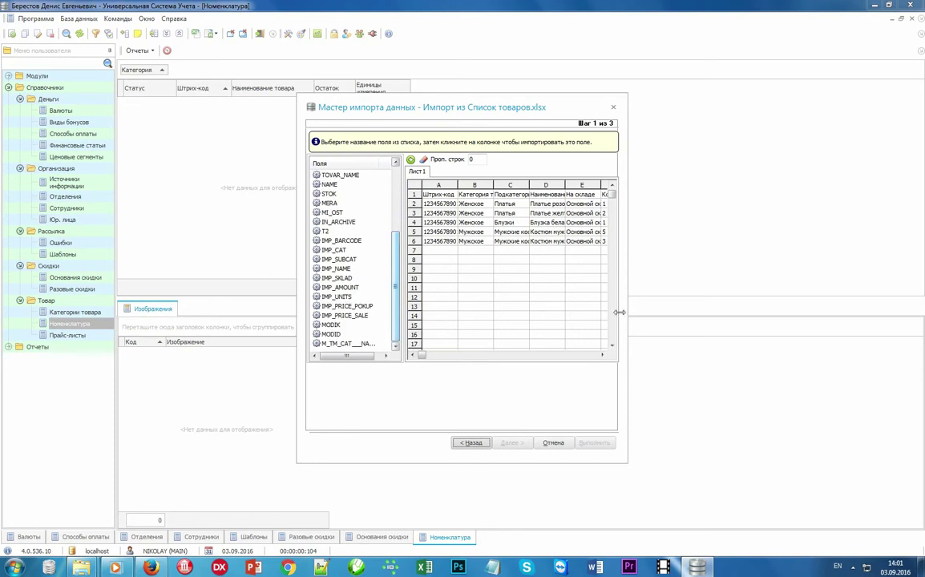
left_click_drag(628, 302, 869, 301)
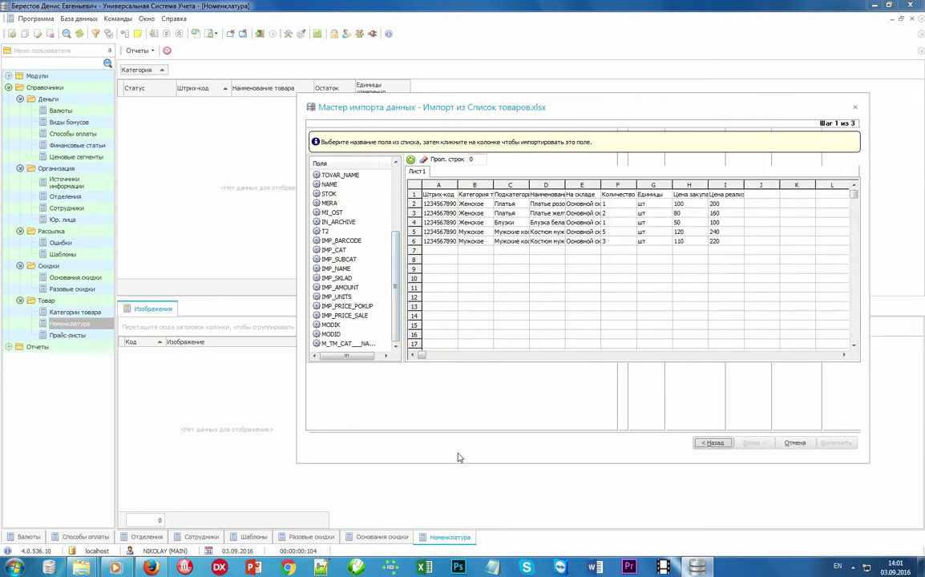
left_click(374, 244)
left_click(438, 186)
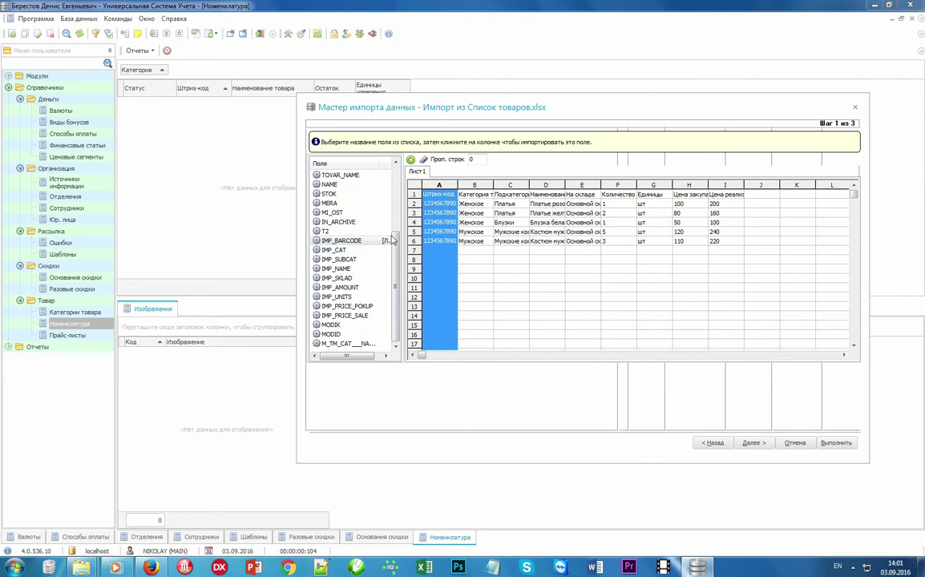
left_click(371, 251)
left_click(474, 186)
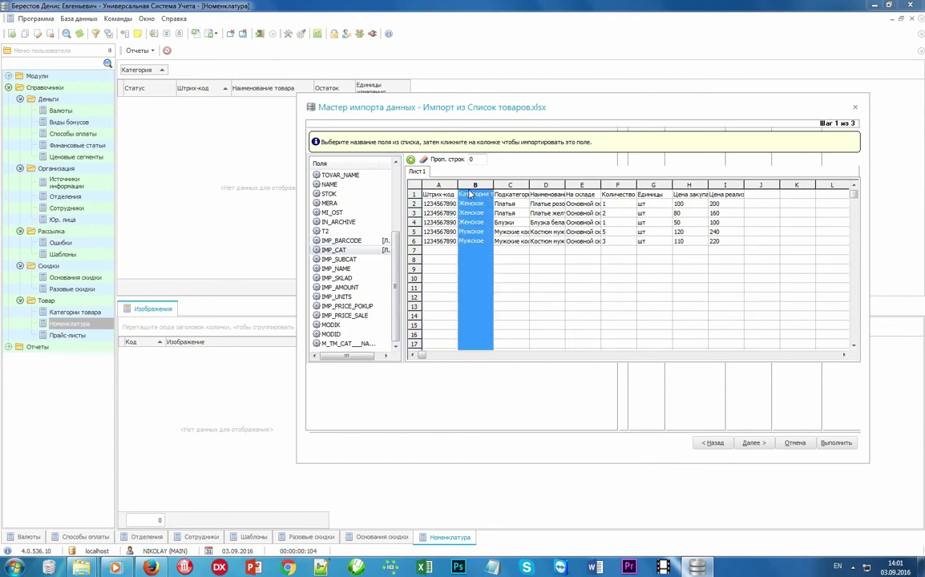
left_click(341, 259)
left_click(507, 189)
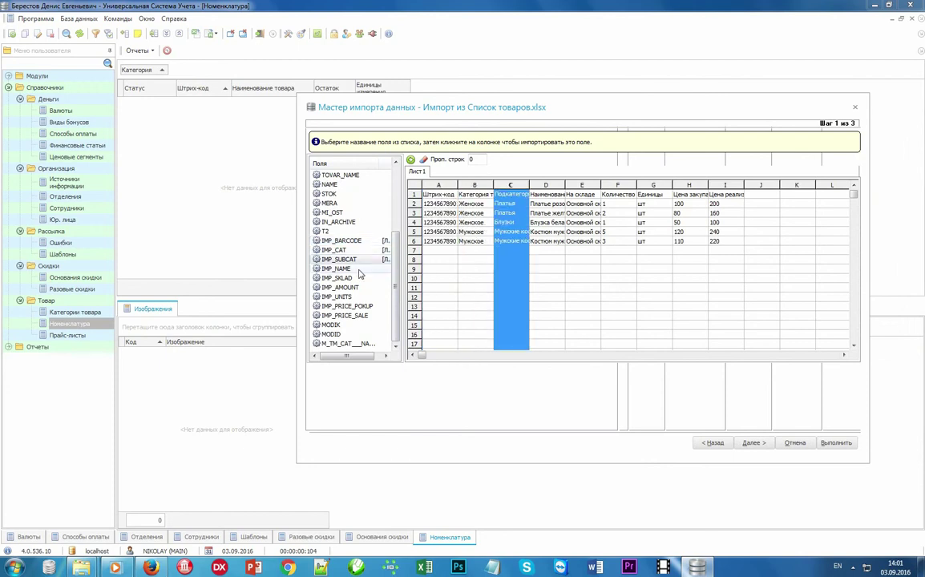
Map IMP_NAME to column D, IMP_SKLAD to column E, IMP_AMOUNT to column F and IMP_UNITS to column G.
left_click(556, 190)
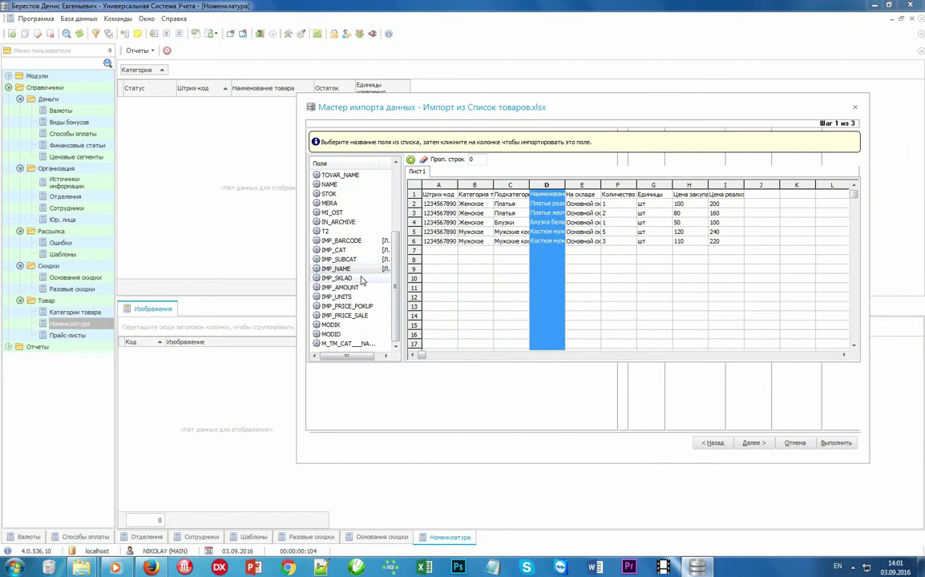
left_click(571, 196)
left_click(353, 287)
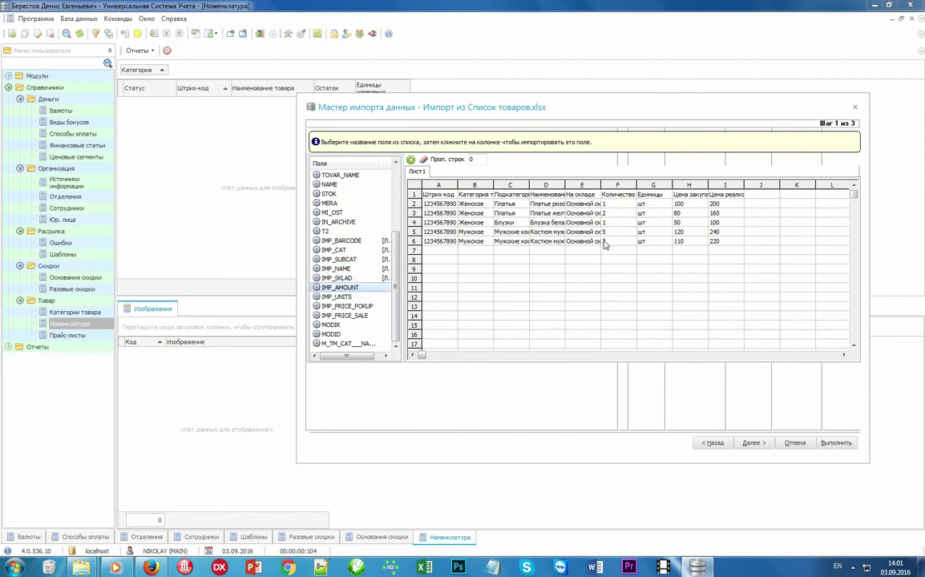
left_click(621, 195)
left_click(337, 297)
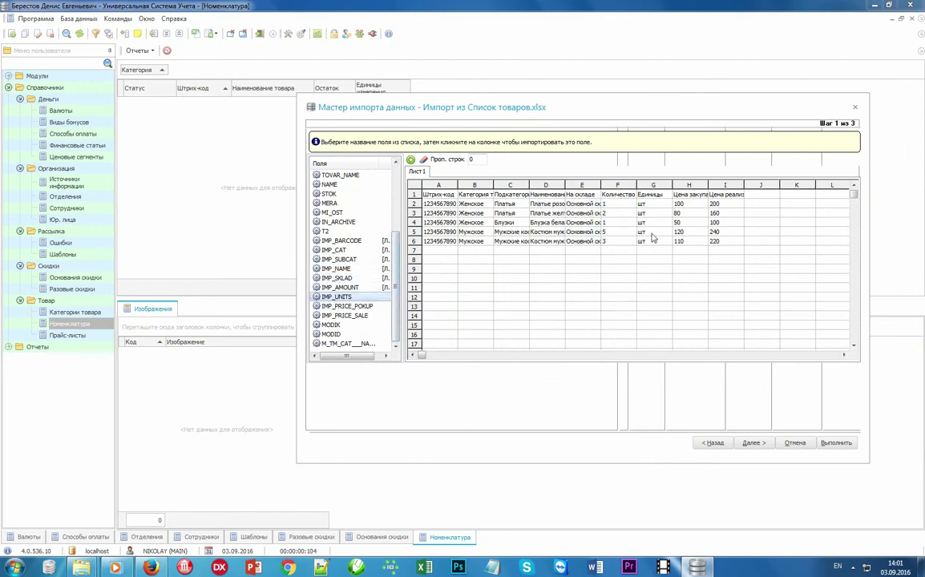
left_click(652, 195)
Map IMP_PRICE_POKUP to column H and IMP_PRICE_SALE to column I, and set the number of skipped rows to 1.
left_click(356, 306)
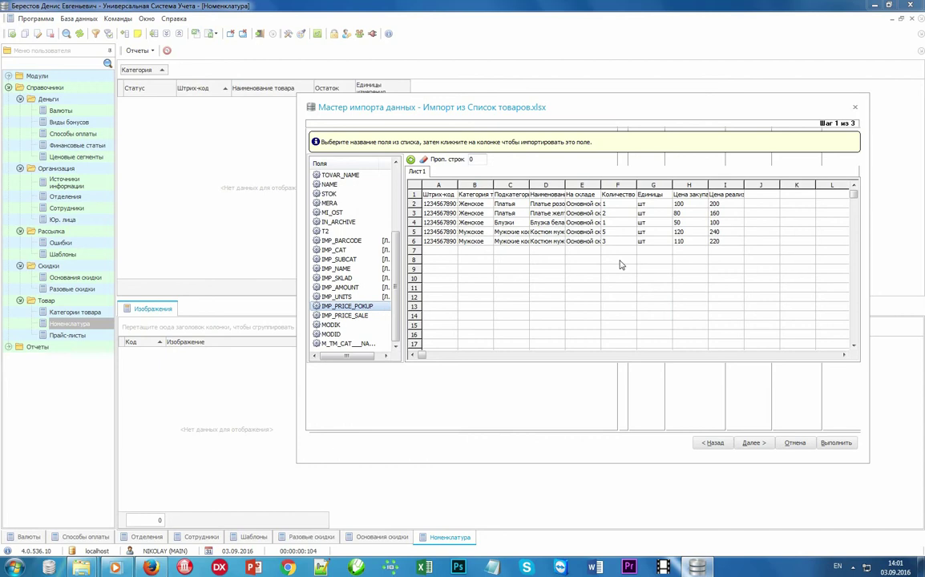
left_click(689, 195)
left_click(364, 316)
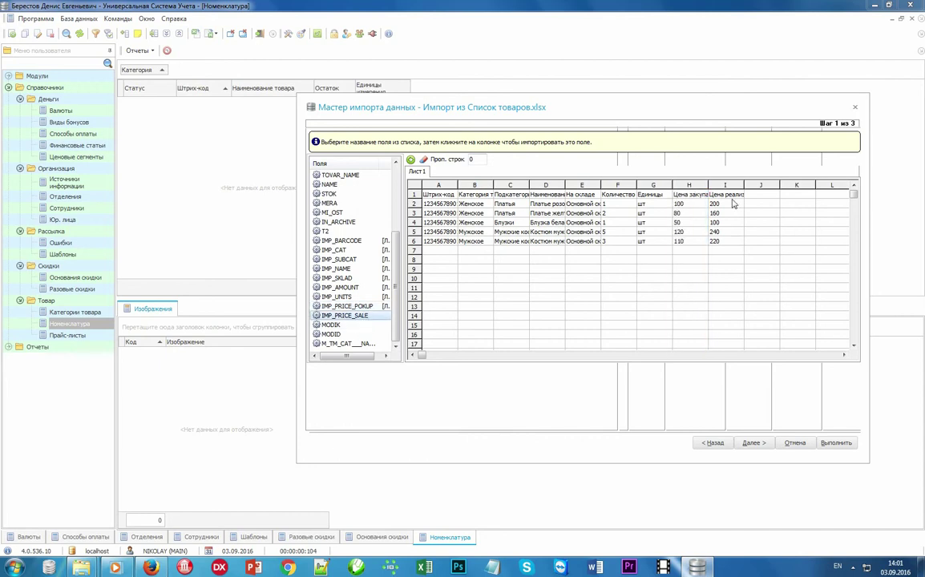
left_click(728, 186)
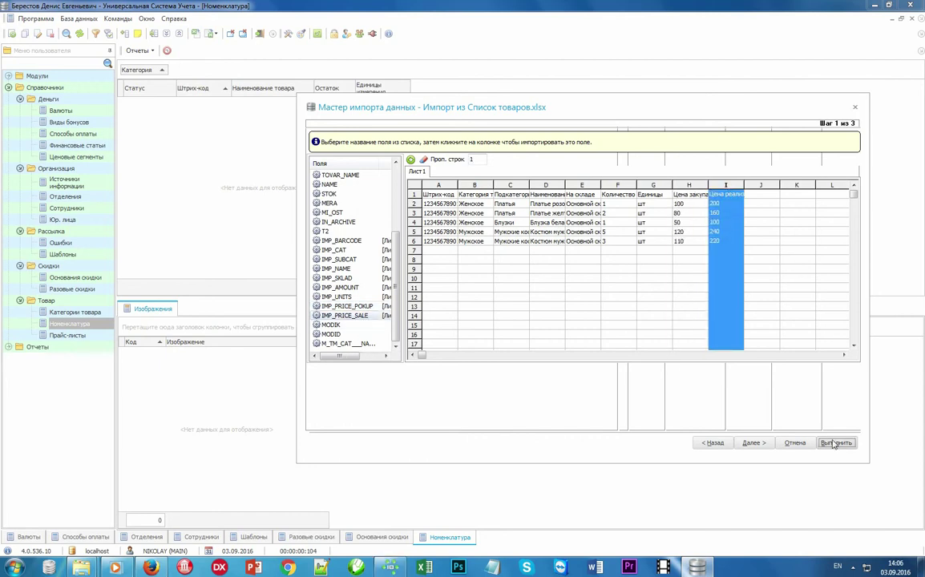
Run the import, check the error.txt log and finish the import wizard.
left_click(836, 444)
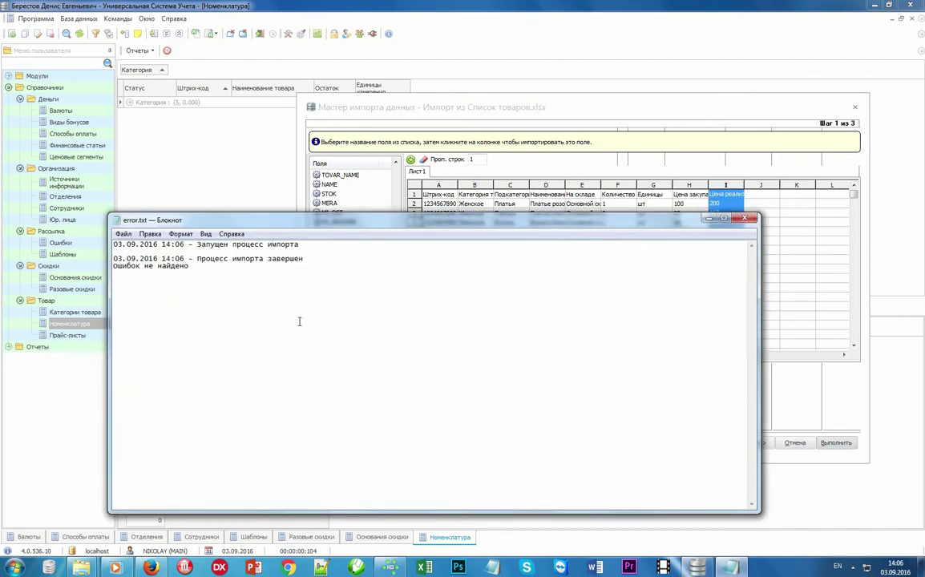
left_click_drag(204, 267, 92, 231)
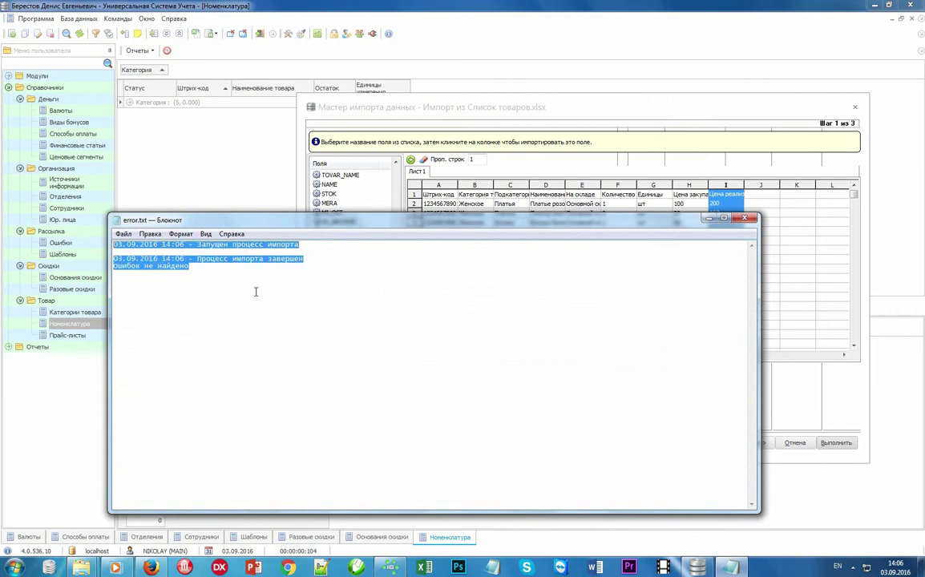
left_click(744, 218)
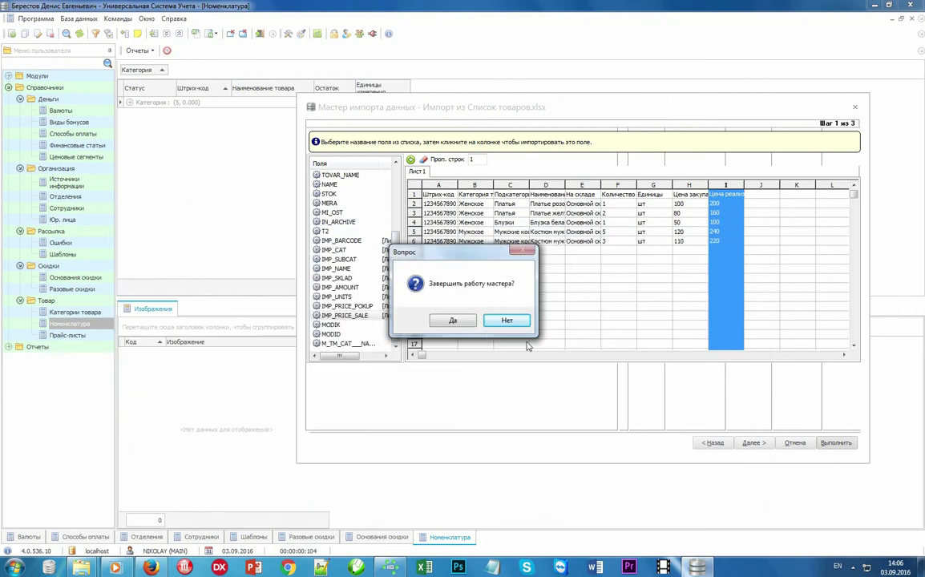
left_click(463, 324)
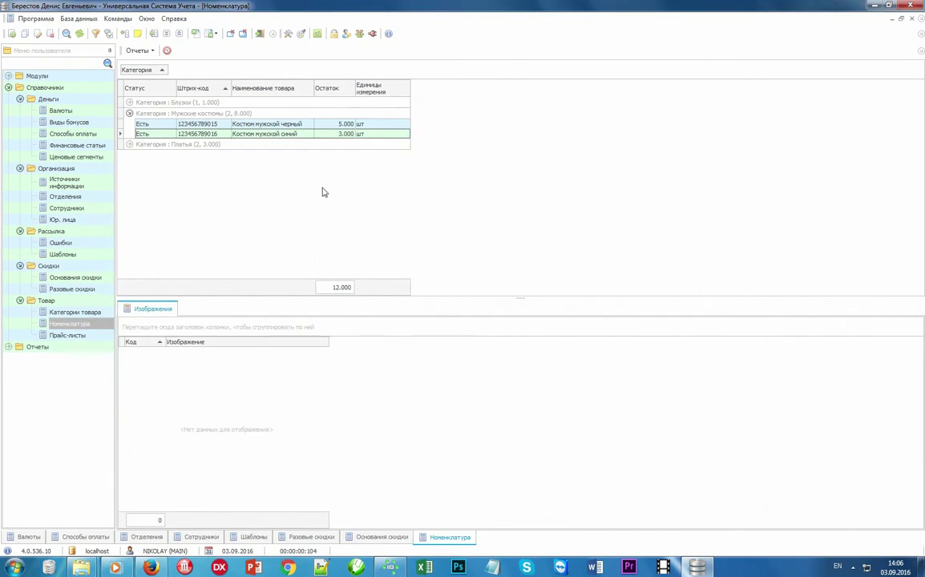
Look through the imported products in the Блузки, Мужские костюмы and Платья category groups.
left_click(271, 112)
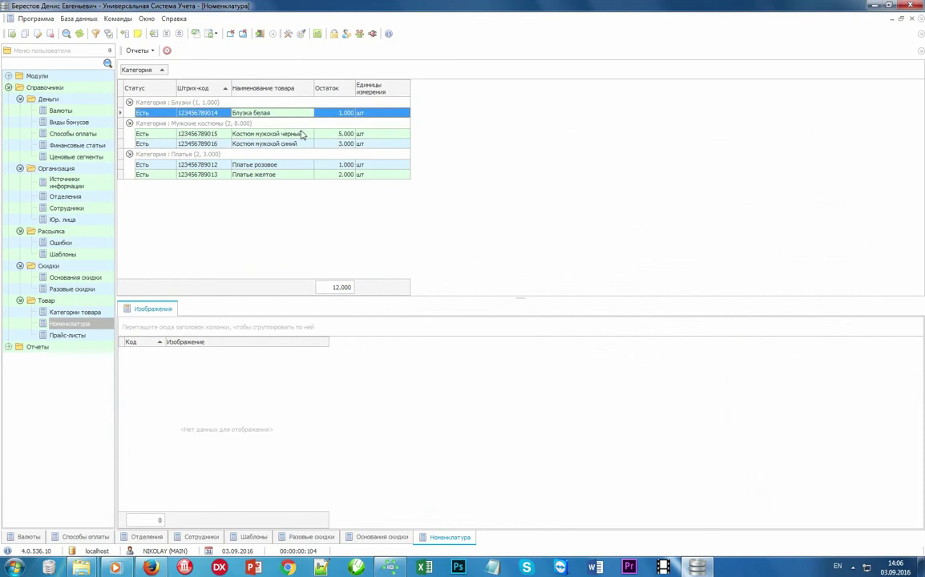
left_click(271, 133)
left_click(285, 143)
left_click(295, 165)
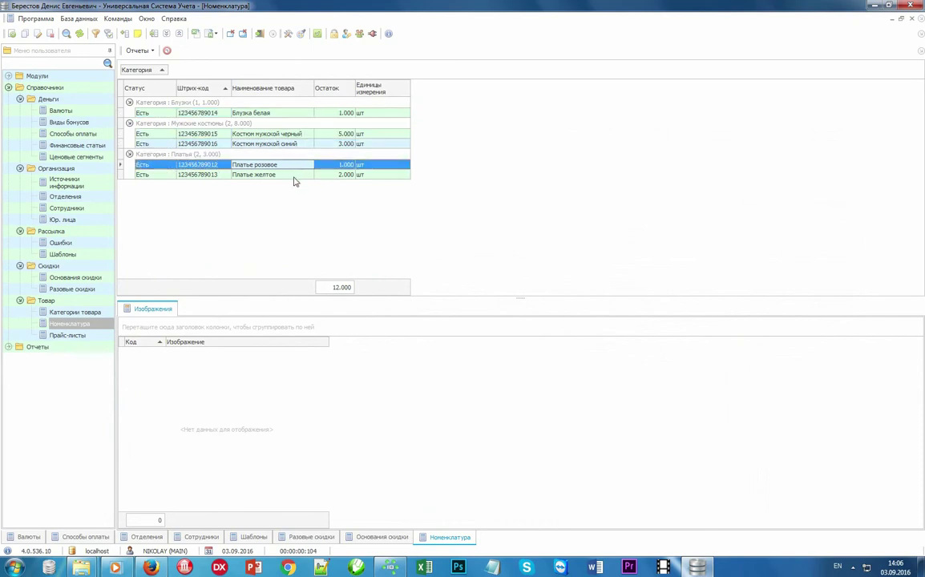
left_click(296, 174)
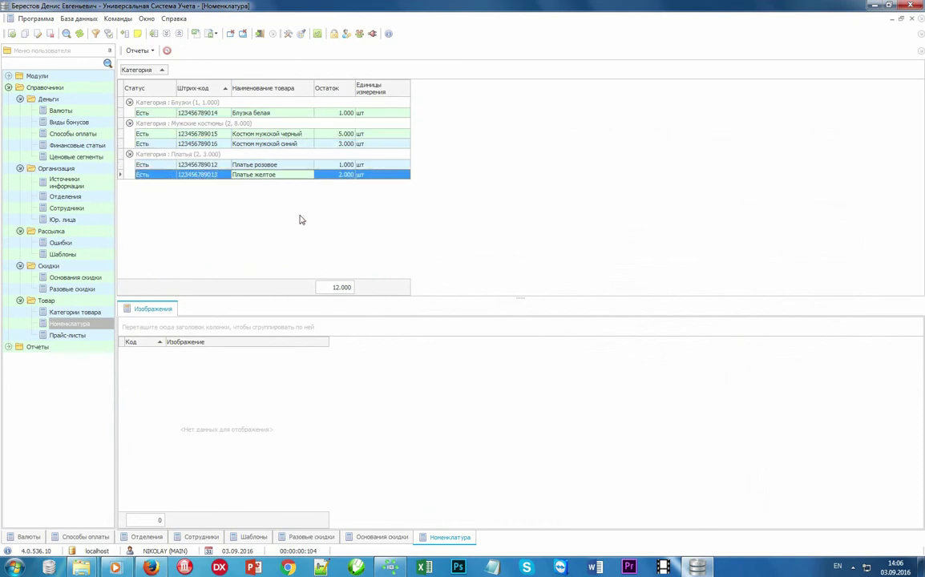
Add the image 1.jpg from C:\TEMP\images\256x256 to the product Платье желтое and save it.
right_click(257, 177)
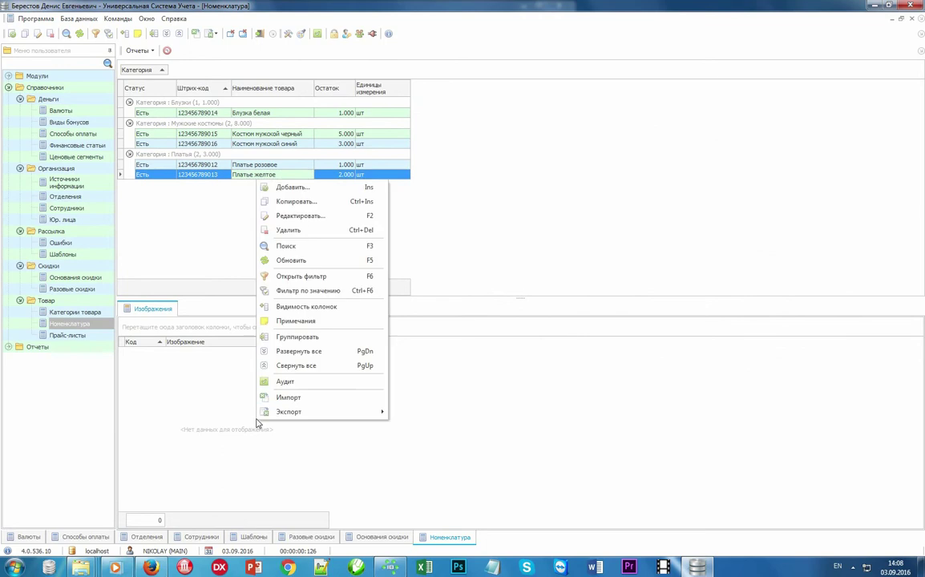
left_click(327, 189)
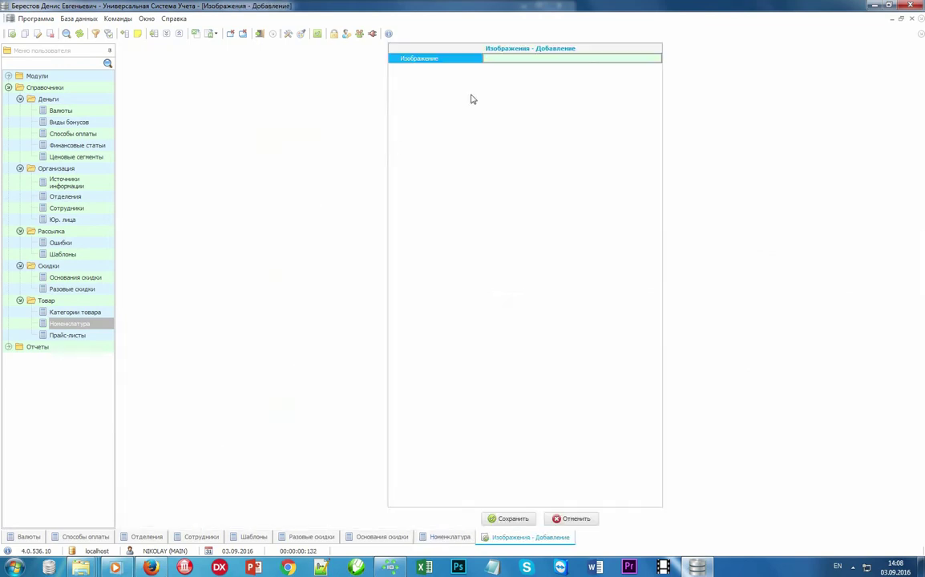
right_click(503, 61)
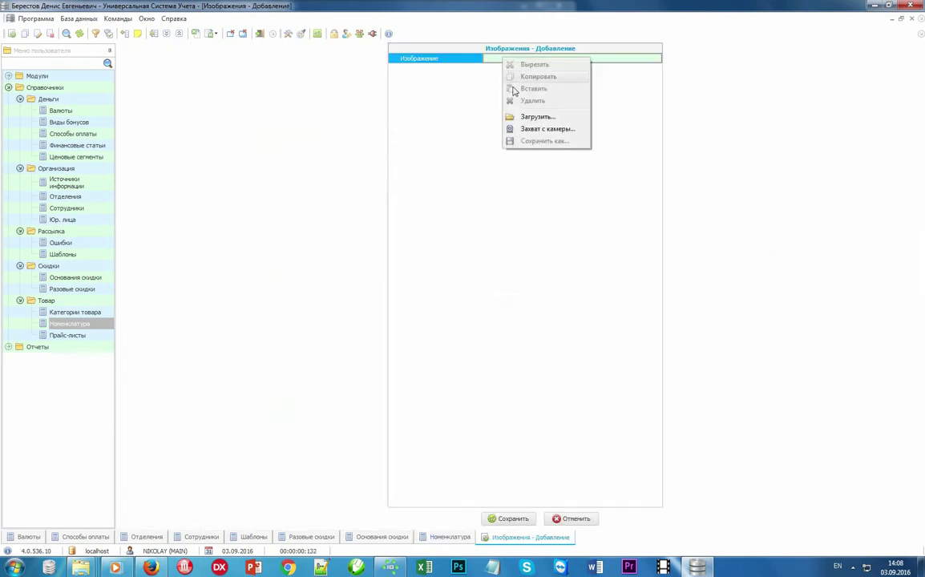
left_click(567, 120)
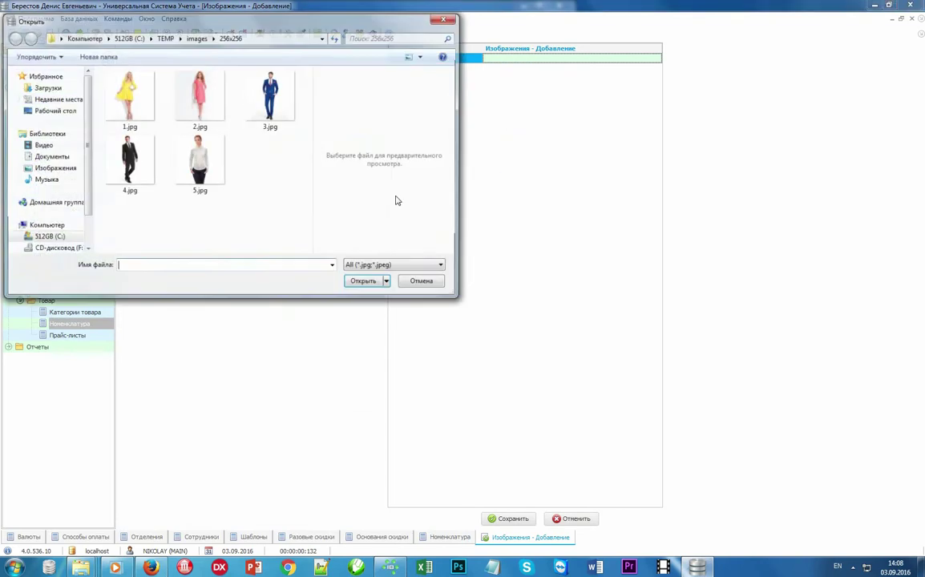
double_click(134, 132)
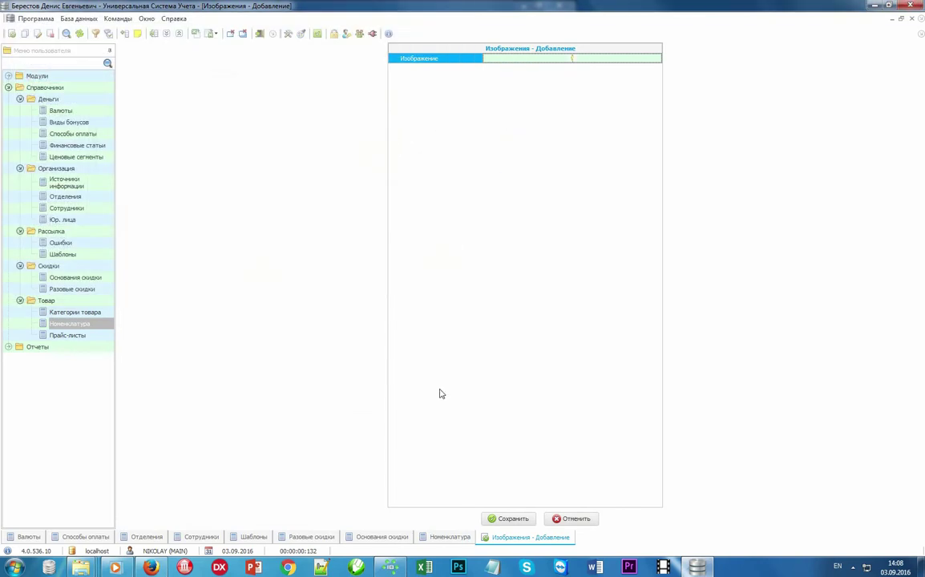
left_click(512, 519)
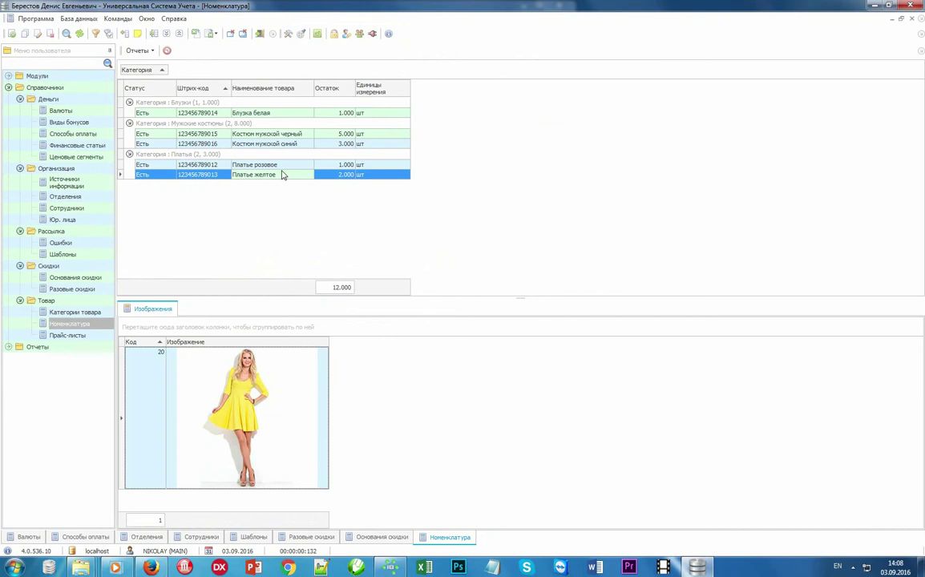
left_click(257, 163)
left_click(282, 176)
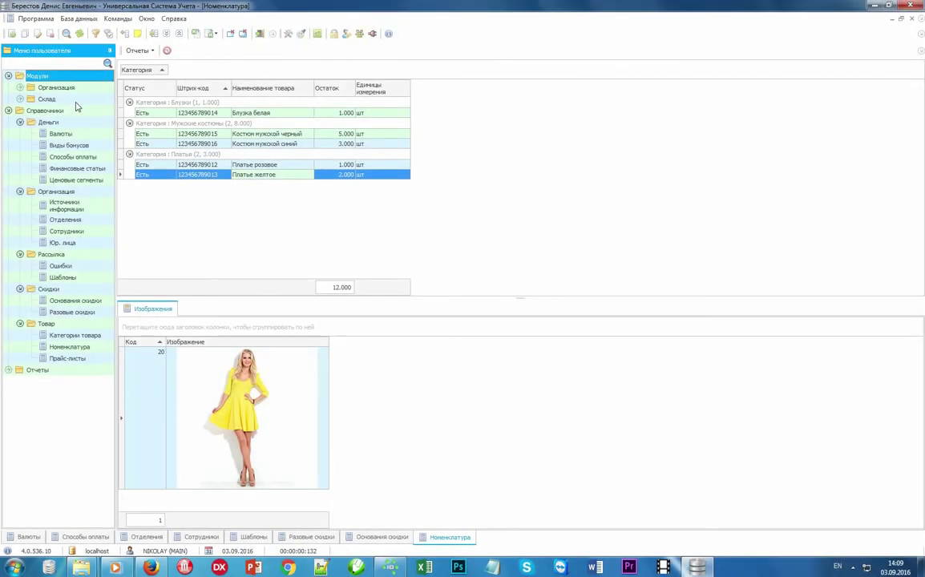
Open the Товар module of the Склад group with all its records shown.
left_click(76, 102)
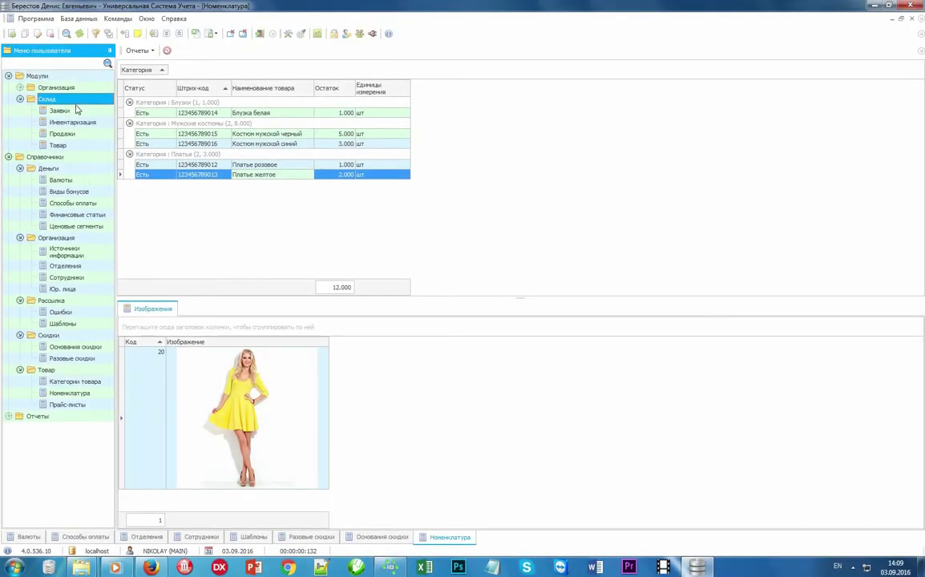
double_click(59, 146)
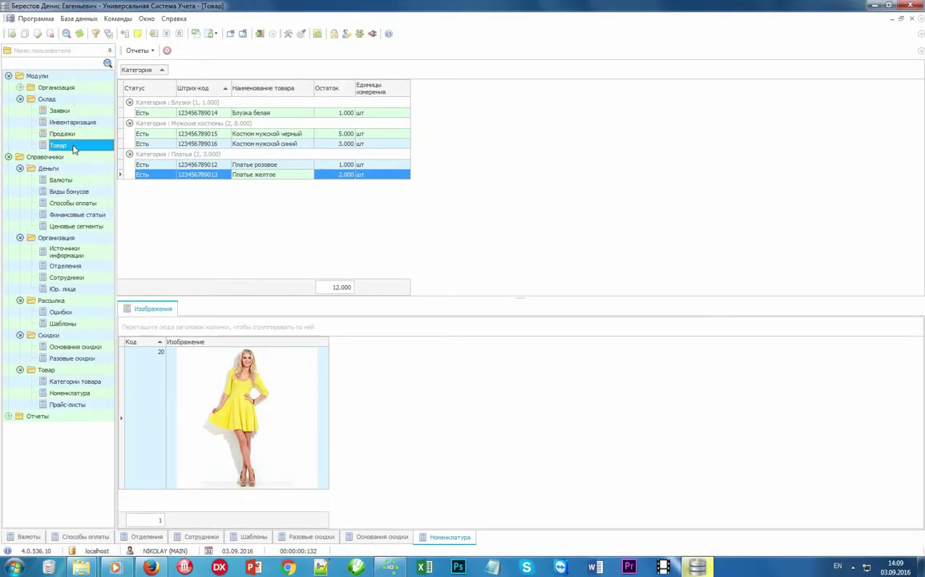
left_click(459, 519)
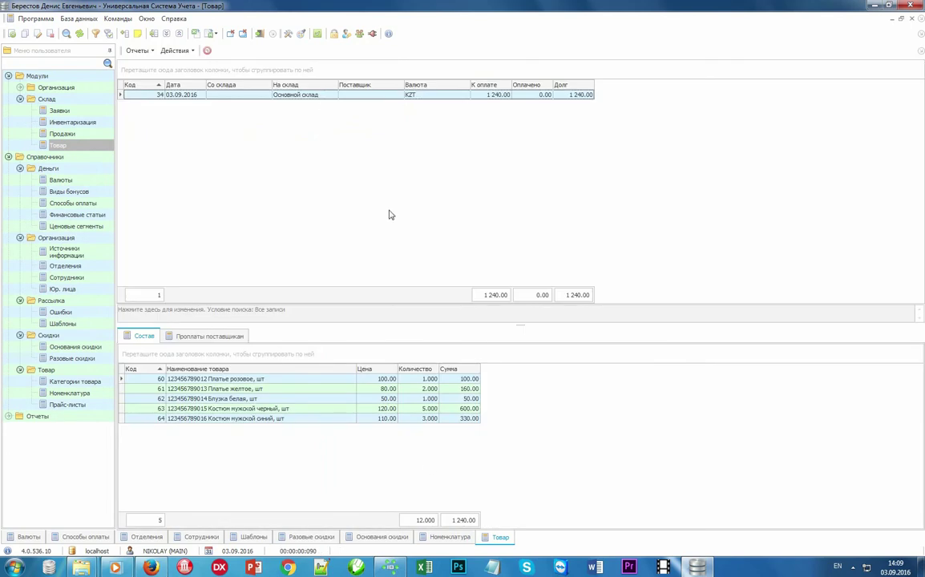
Examine the goods receipt to Основной склад and the product lines in its composition.
left_click(325, 98)
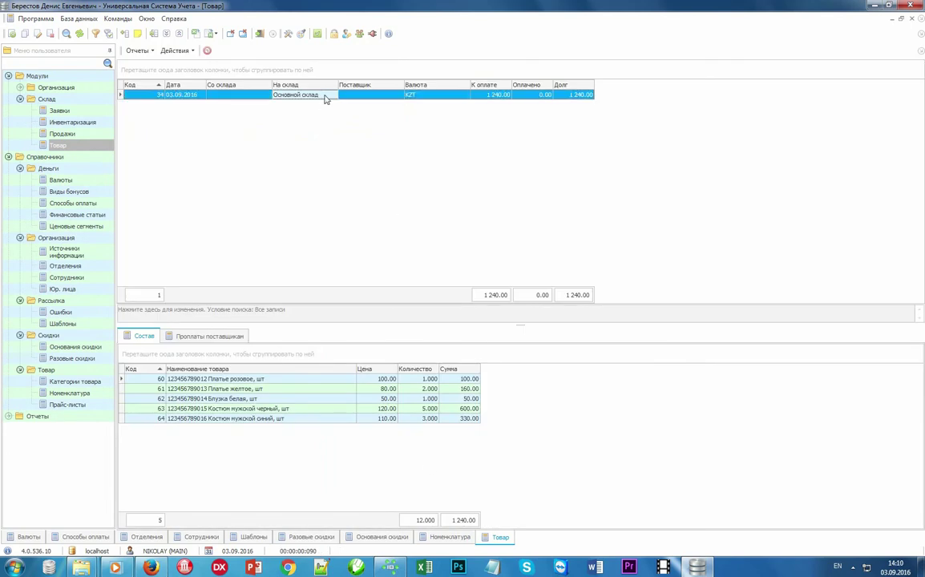
left_click(201, 100)
left_click(265, 380)
left_click(252, 400)
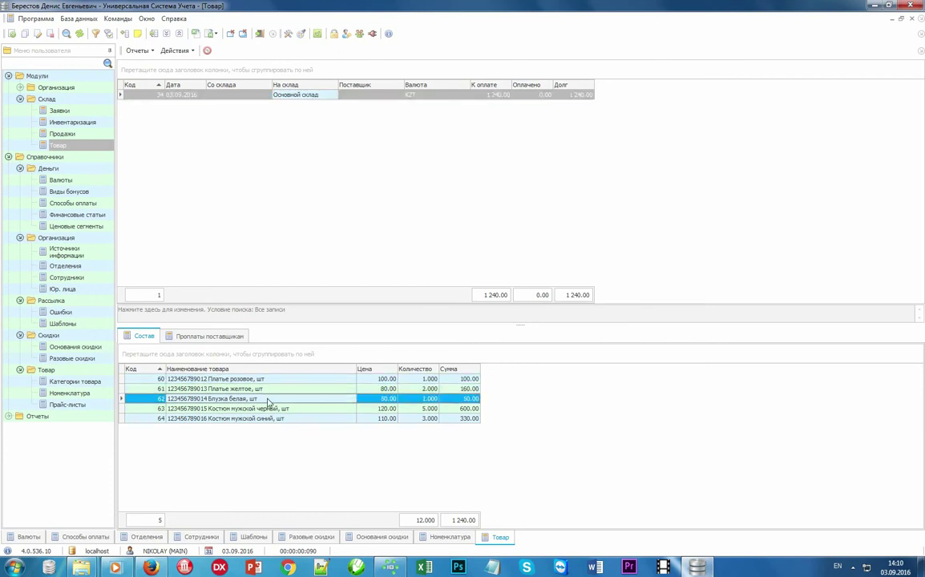
left_click(251, 409)
left_click(273, 418)
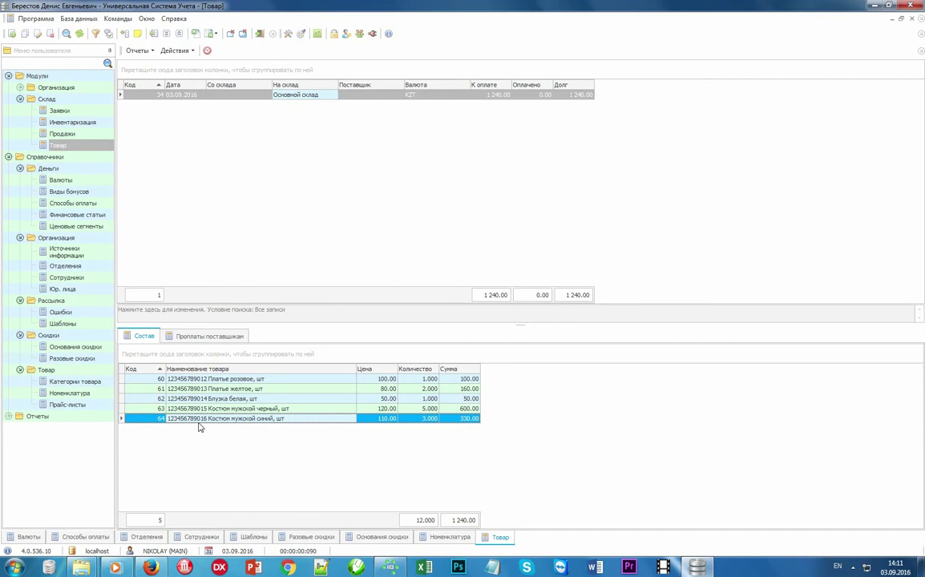
Generate the Набор этикеток report for the goods receipt, view its barcode labels and close the report.
left_click(138, 50)
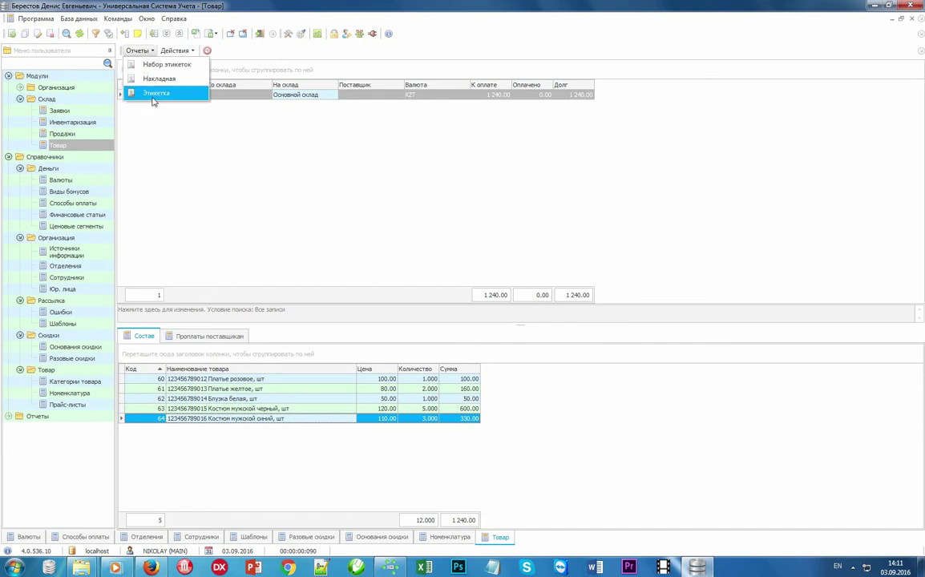
left_click(196, 65)
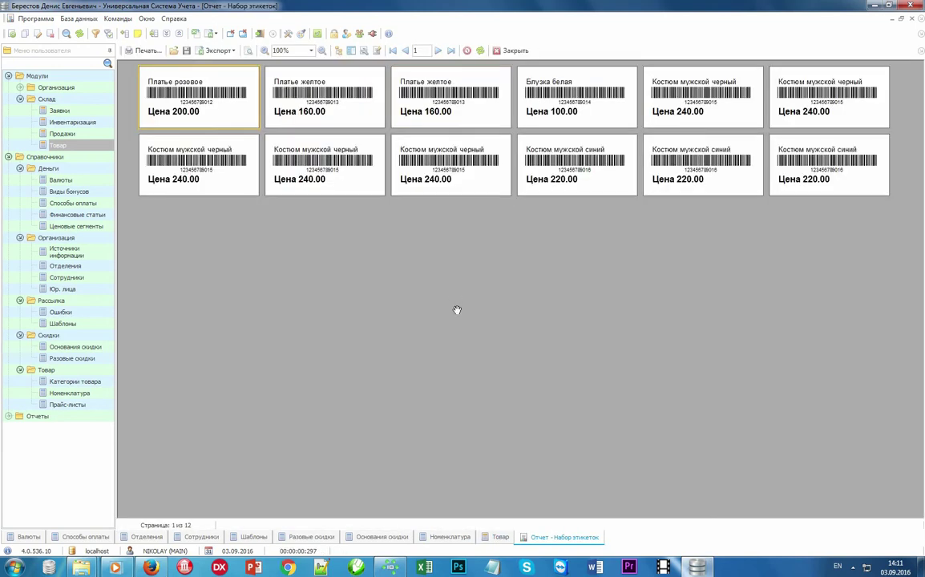
left_click(514, 50)
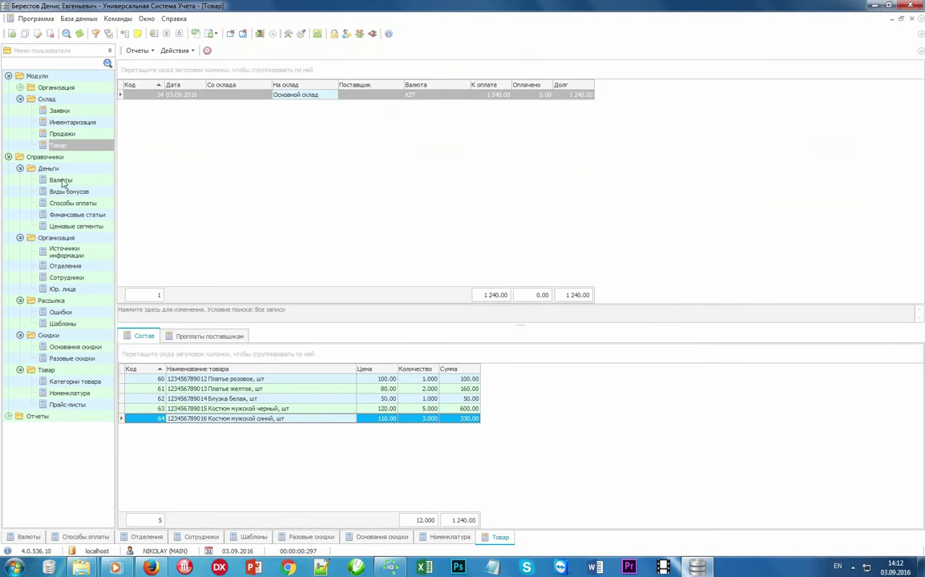
Generate the Памятка report for all products in Номенклатура and view its barcodes and prices enlarged.
left_click(78, 394)
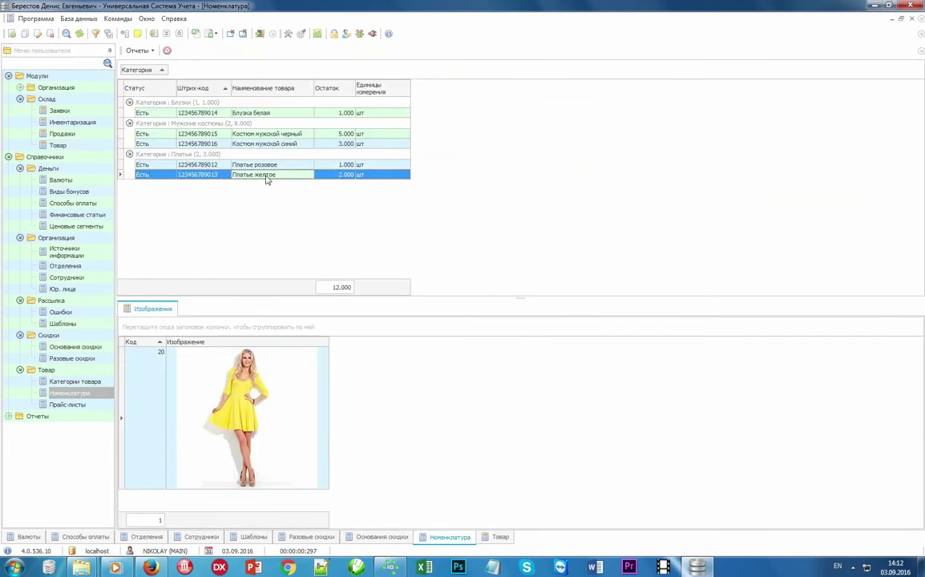
left_click(235, 110, "shift")
left_click(136, 51)
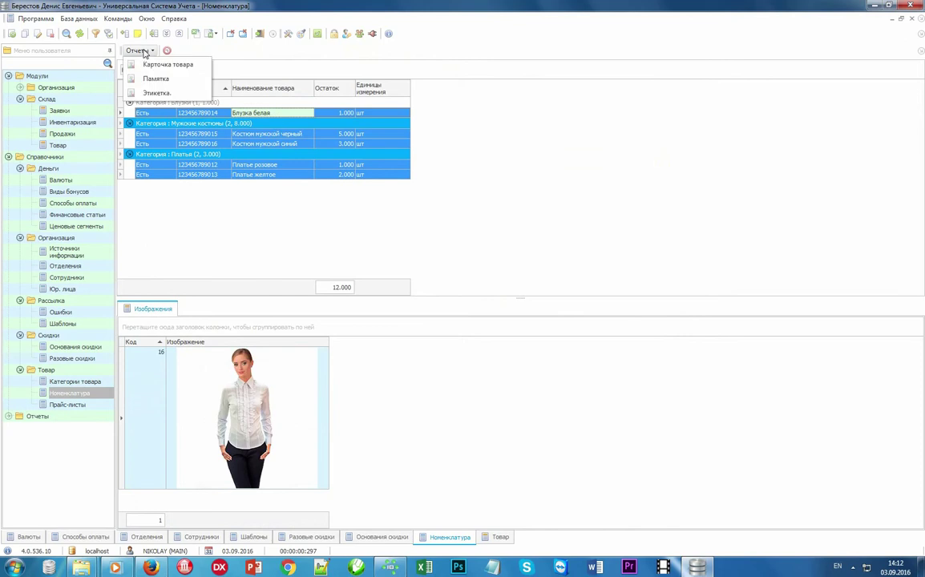
left_click(186, 79)
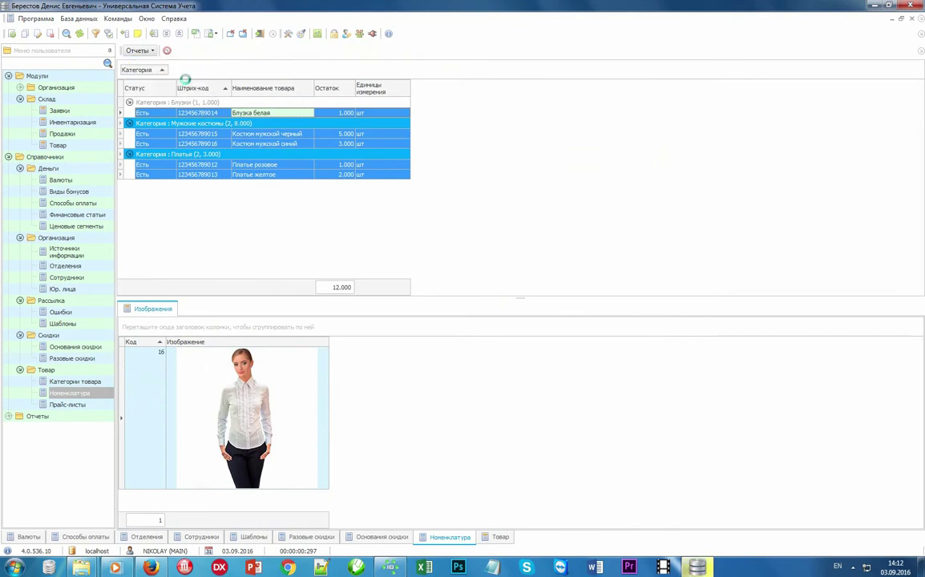
scroll(443, 252, "up", 2, "ctrl")
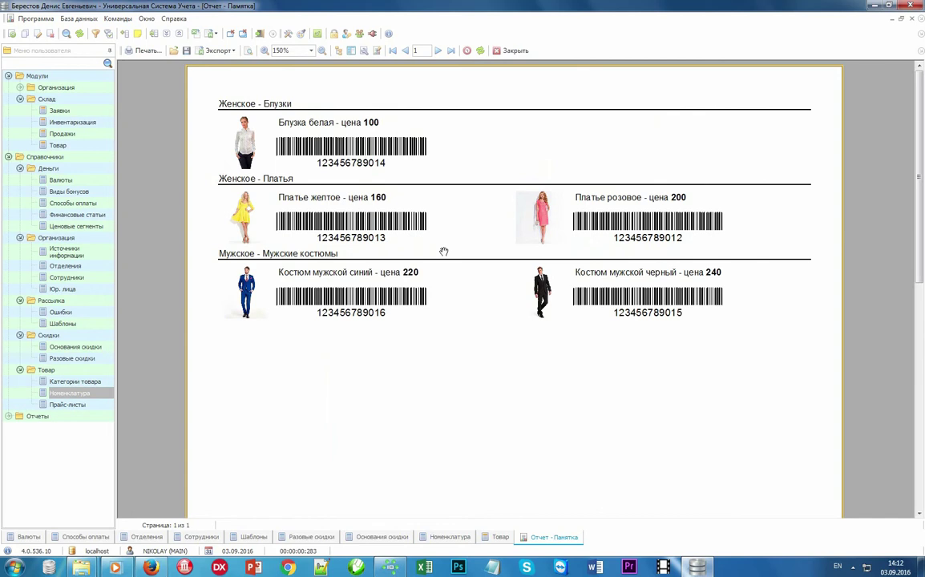
Add and save a goods transfer in the Товар module from Основной склад to Филиал 1.
left_click(78, 142)
right_click(266, 148)
left_click(279, 152)
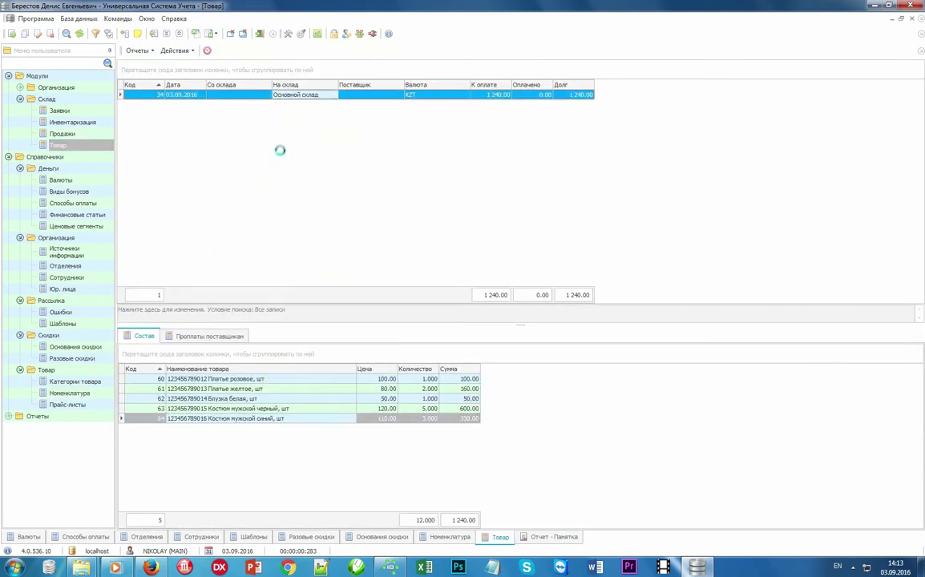
key("alt+Down")
key("Down")
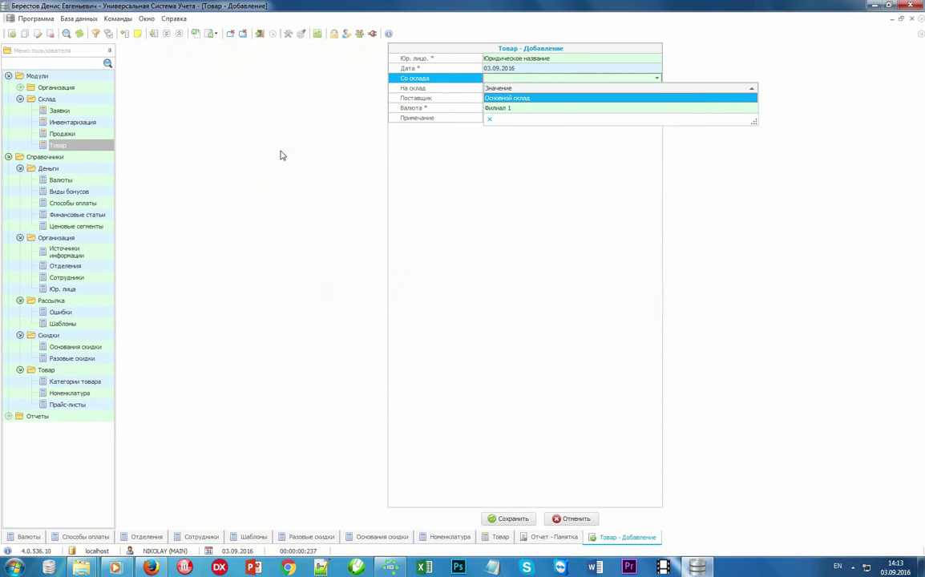
key("Return")
key("alt+Down")
key("Down")
key("Down")
key("Return")
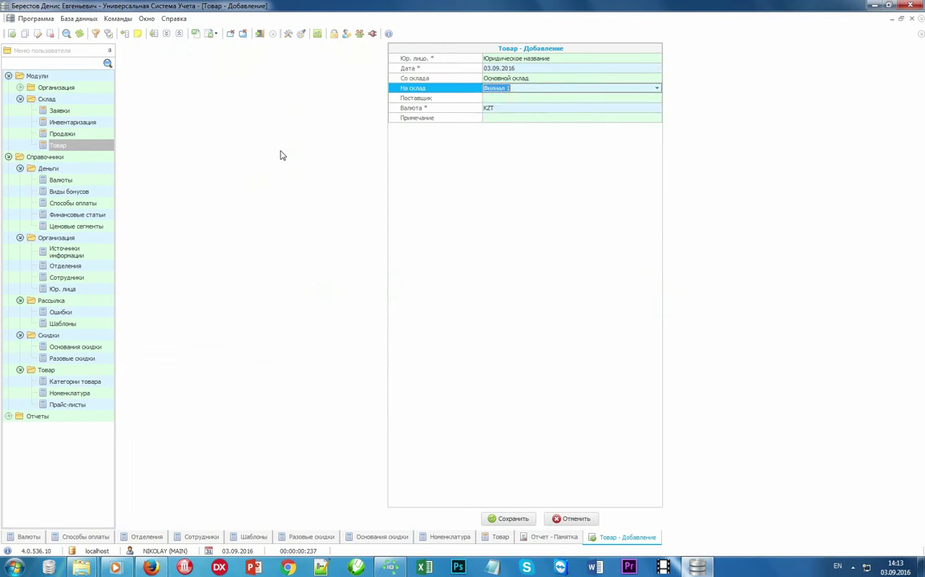
left_click(541, 78)
left_click(547, 88)
left_click(501, 518)
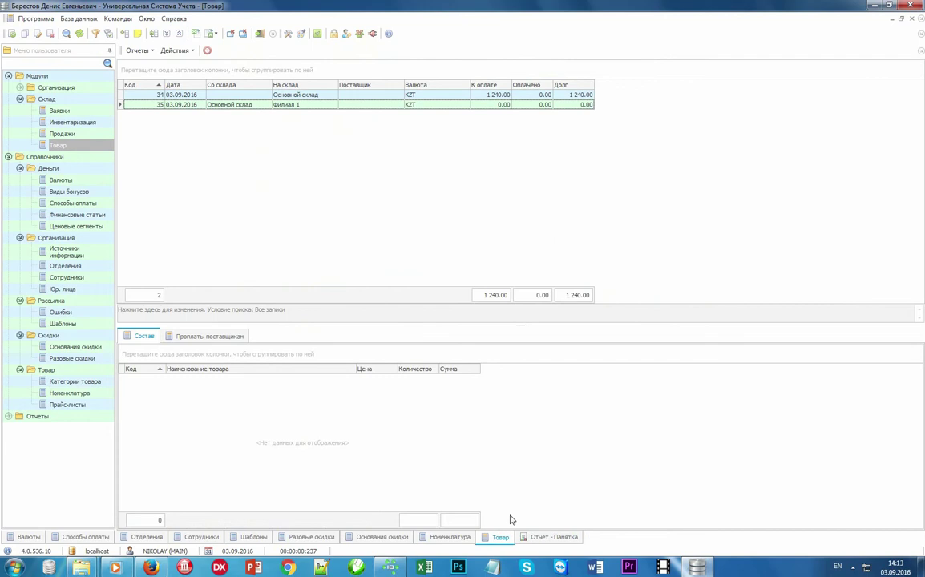
Add the product Костюм мужской черный to the composition of the transfer to Филиал 1 and save the line.
right_click(281, 445)
left_click(341, 207)
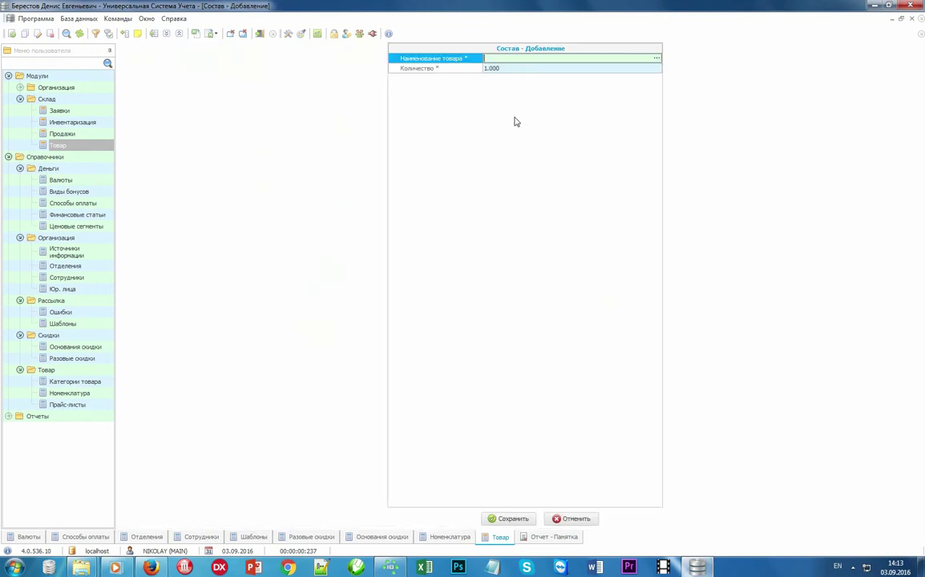
double_click(593, 58)
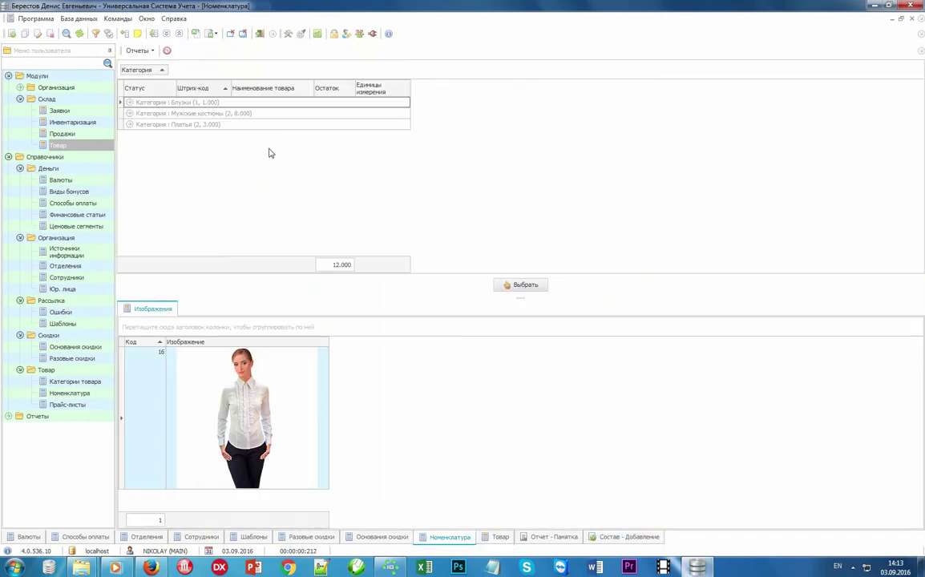
double_click(269, 133)
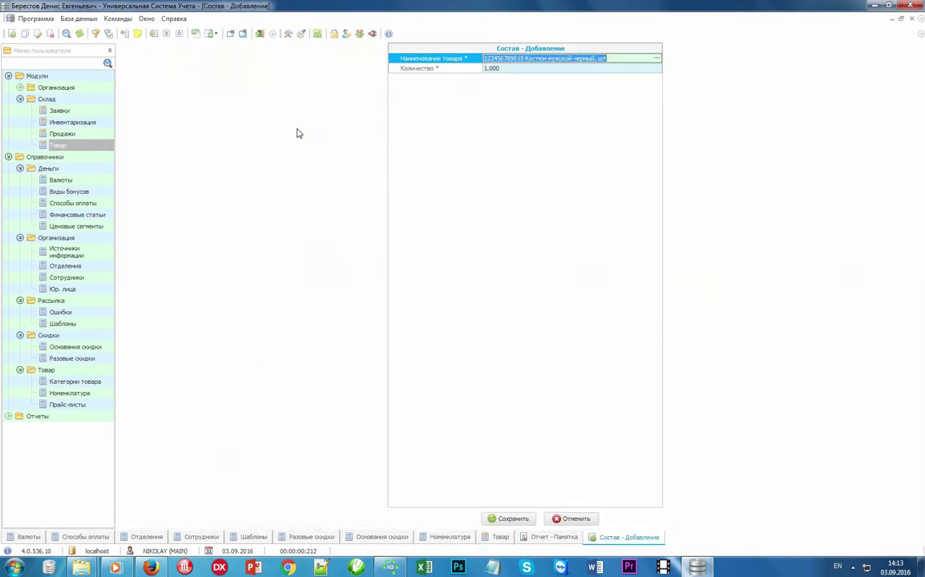
key("Return")
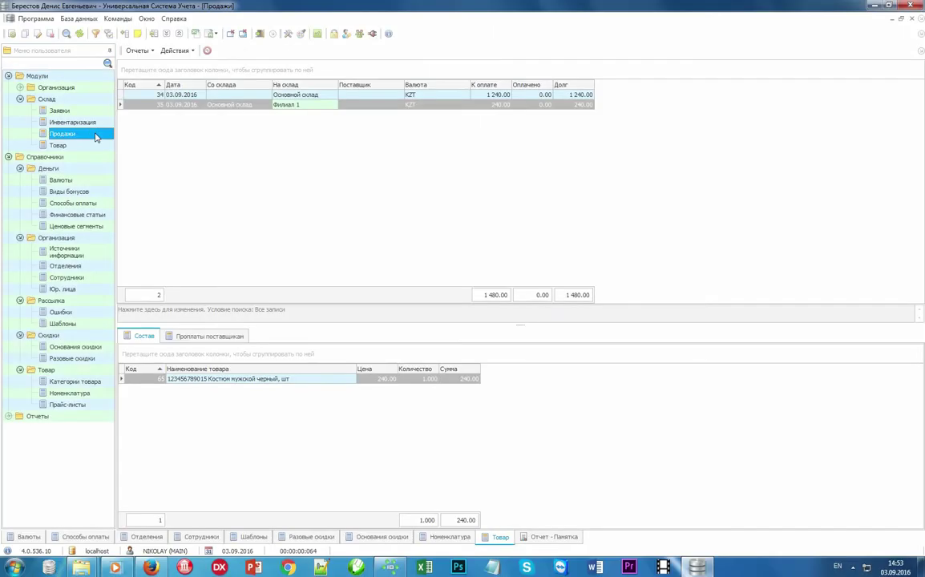
Open the Продажи module, review its search criteria and run the search with all of them left empty.
left_click(95, 137)
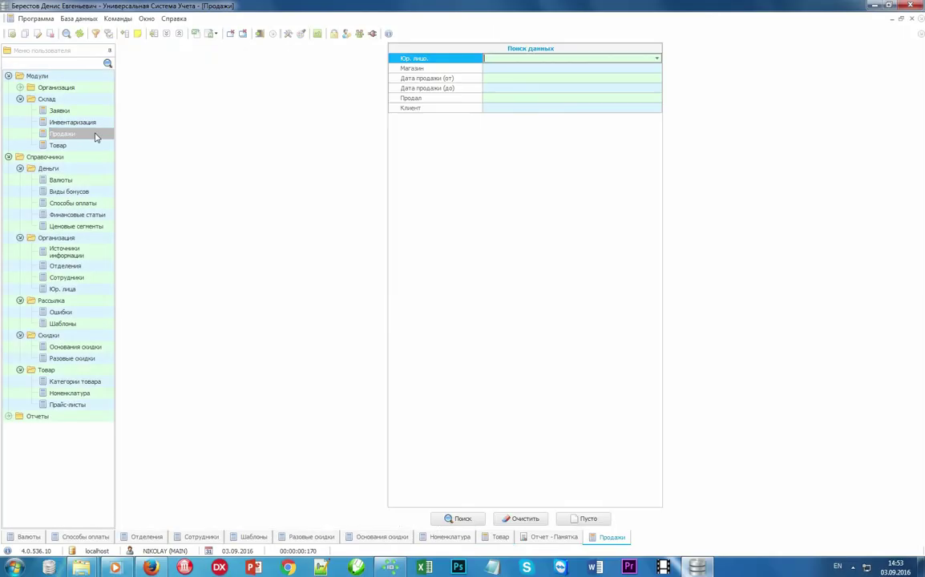
left_click(558, 50)
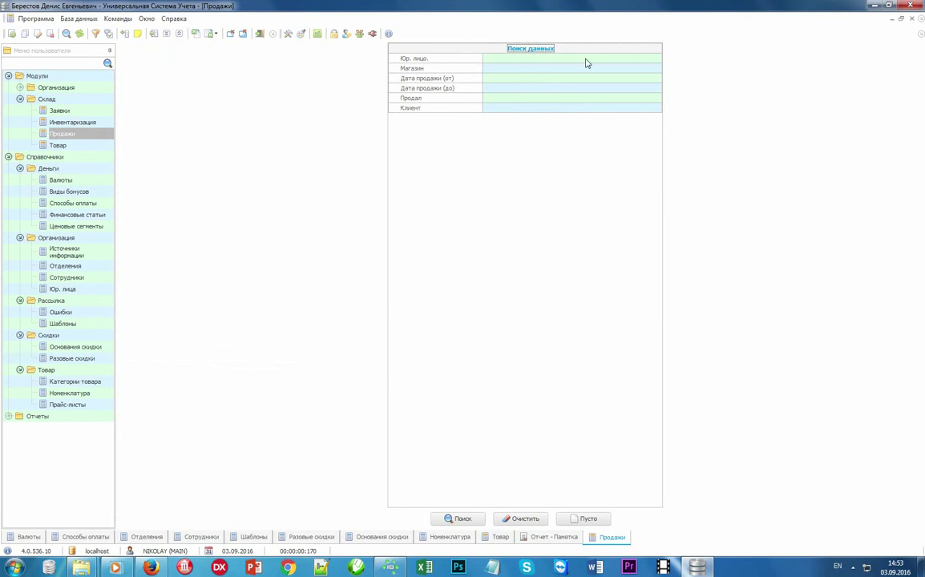
left_click(461, 59)
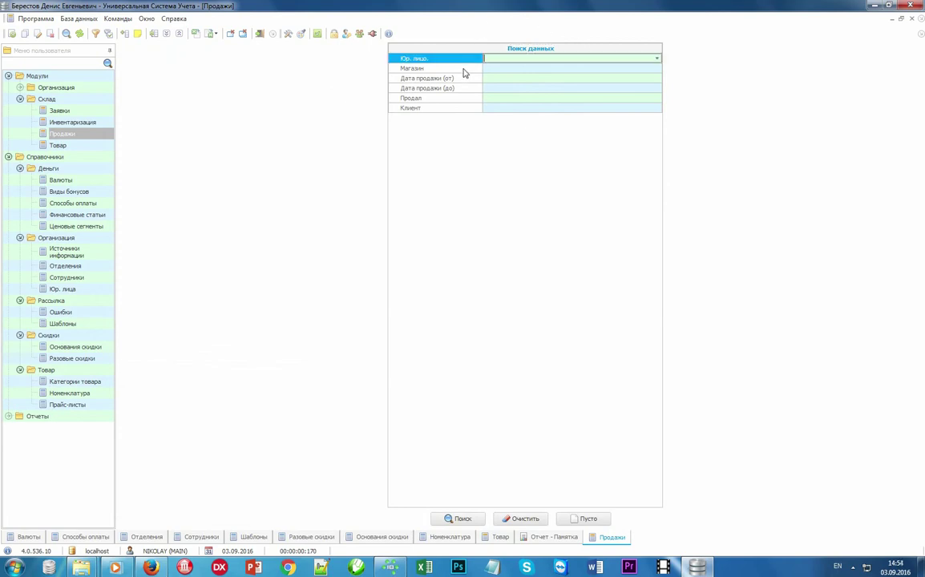
left_click(464, 69)
left_click(465, 79)
left_click(466, 89)
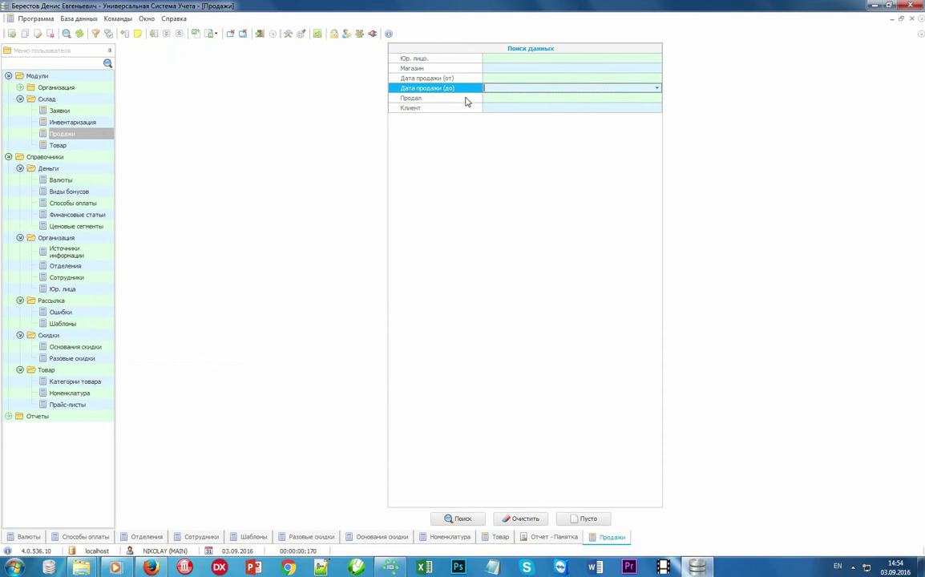
left_click(466, 99)
left_click(464, 109)
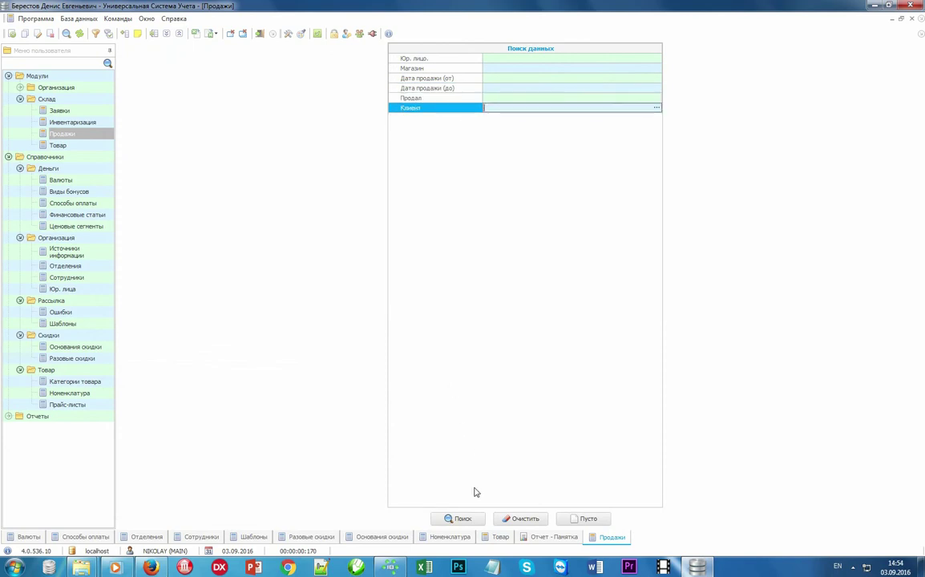
left_click(477, 521)
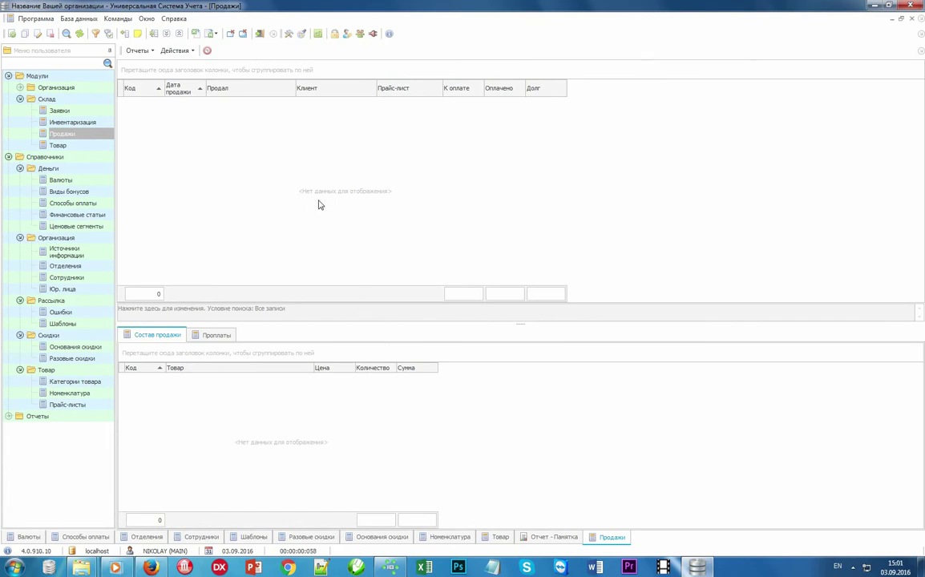
Start the Провести продажу action and identify the client by entering the number in the Номер карты field.
left_click(174, 50)
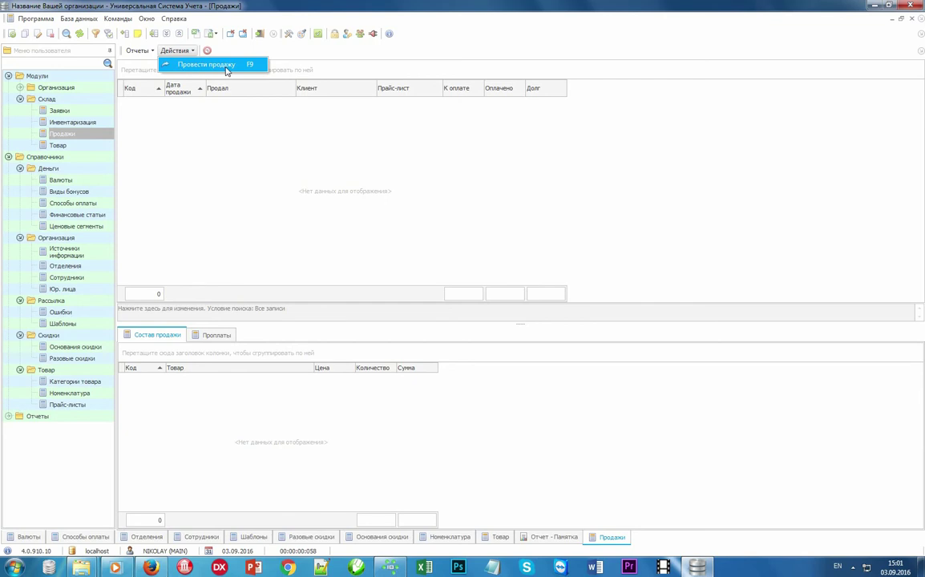
left_click(226, 68)
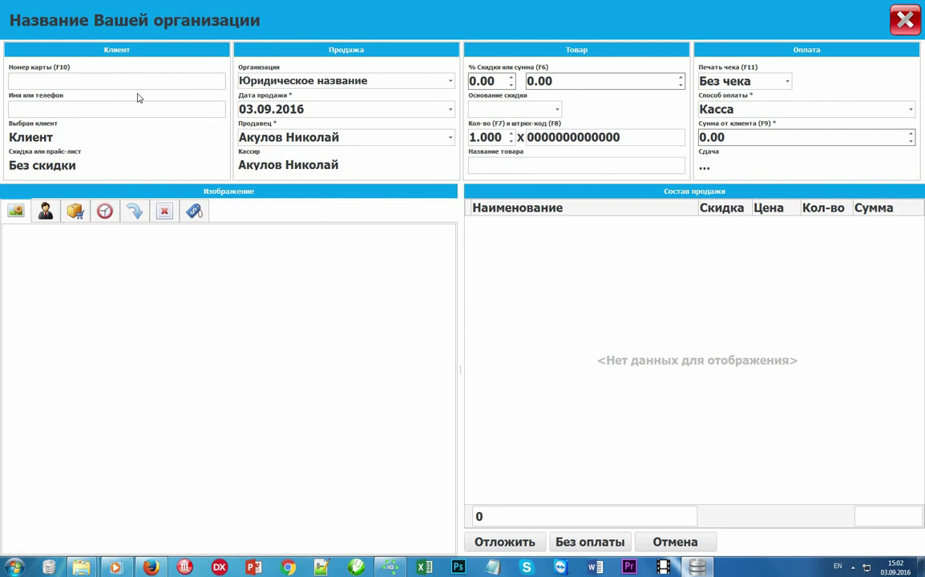
type("12345")
key("Return")
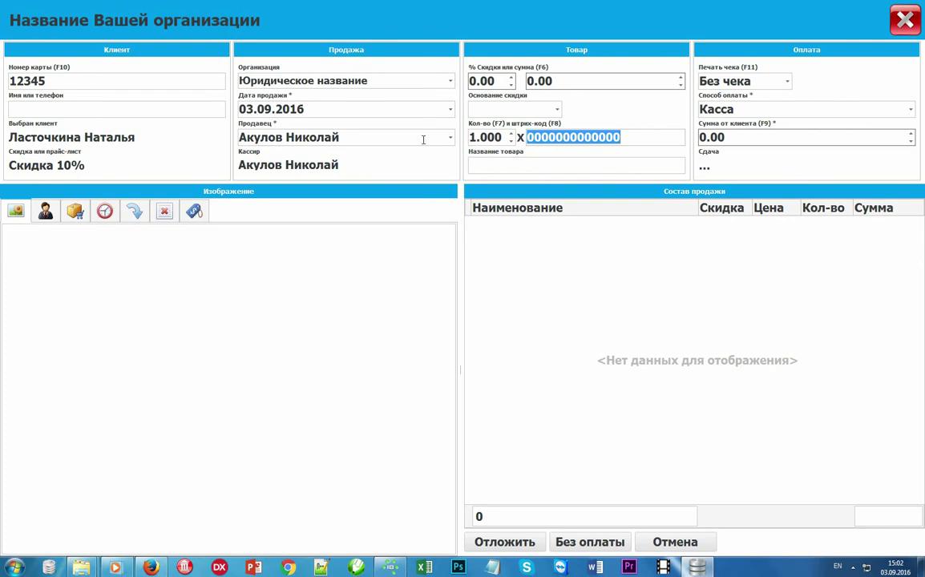
left_click(451, 138)
left_click(451, 139)
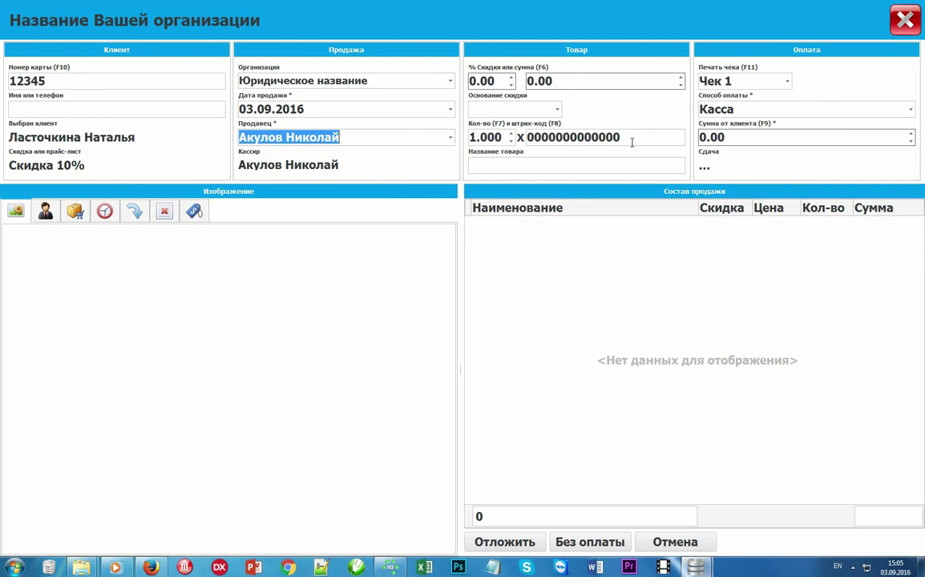
Add the products with barcodes 10001 and 10002 to the sale.
left_click(632, 141)
type("100")
type("0000000001")
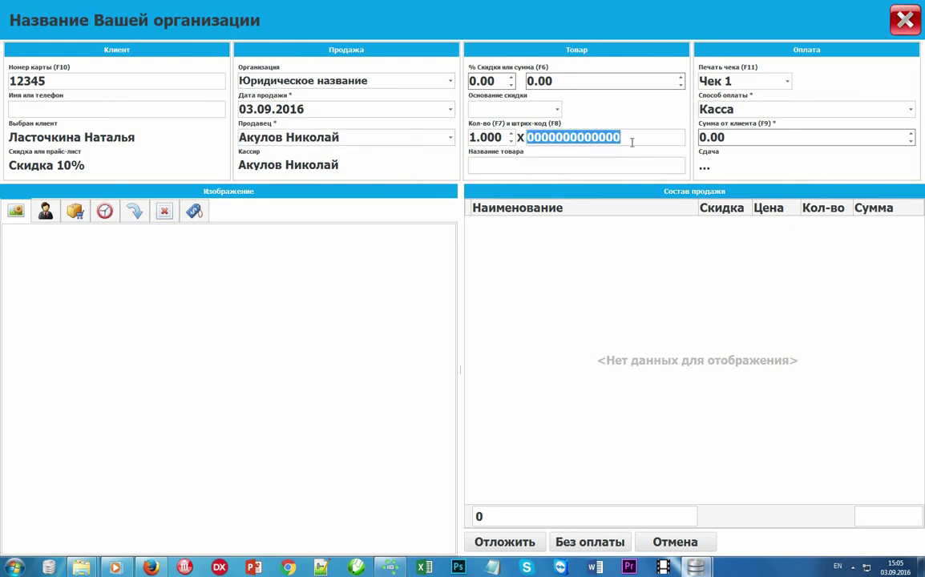
key("Return")
type("10002")
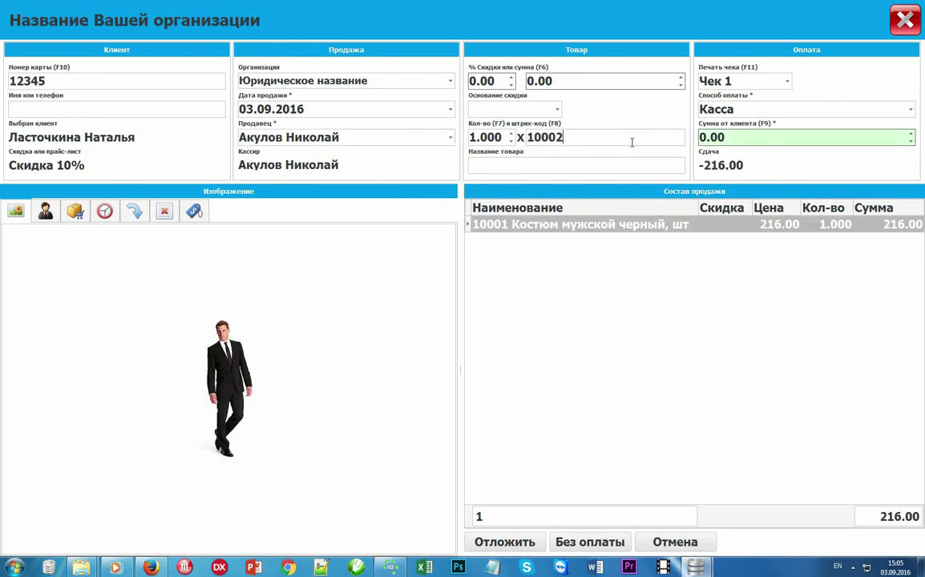
key("Return")
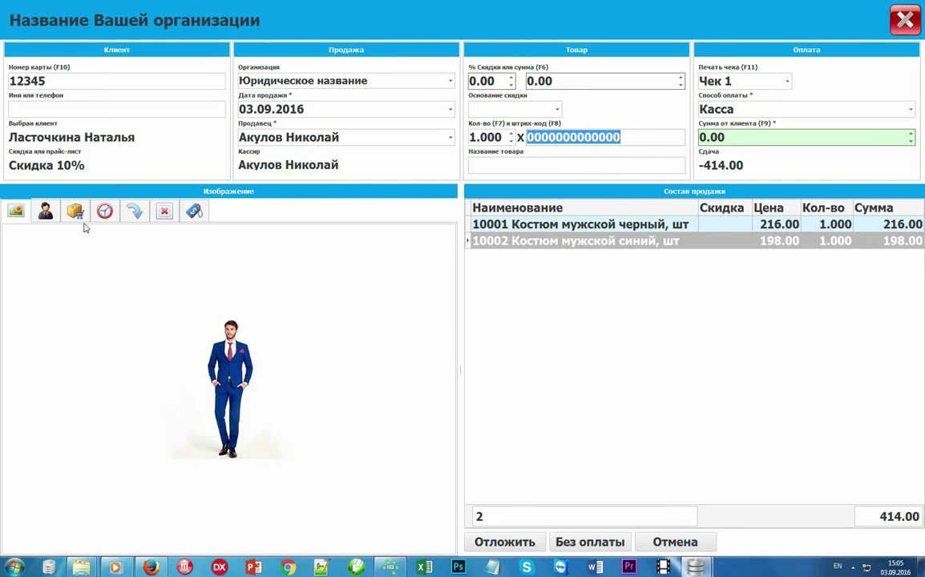
Find products by the name платье and add Платье розовое and Платье желтое to the sale.
left_click(507, 167)
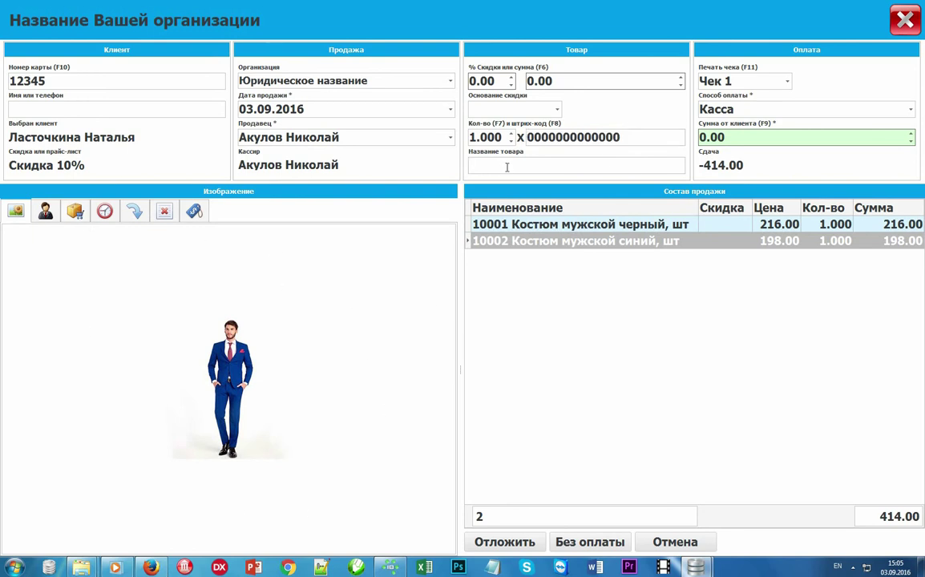
type("платье")
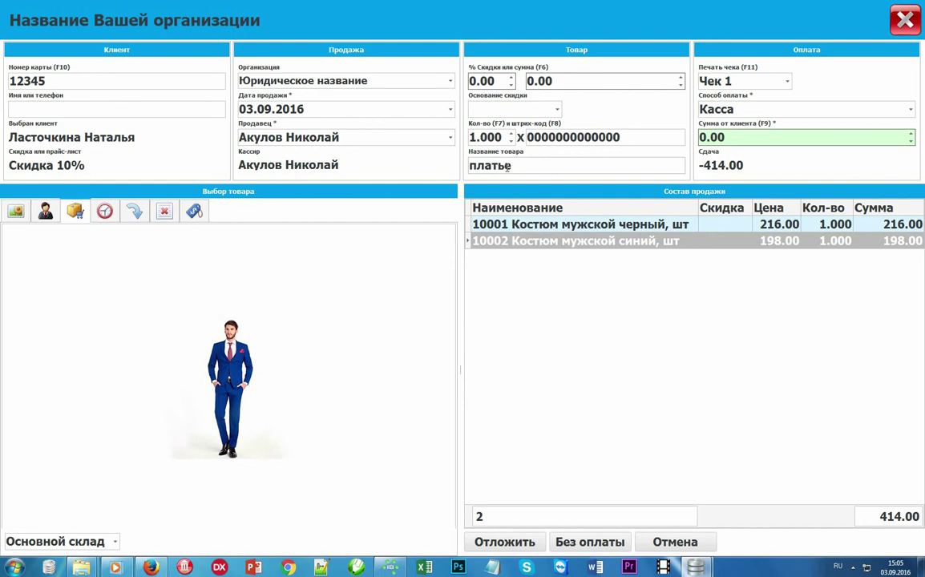
double_click(229, 289)
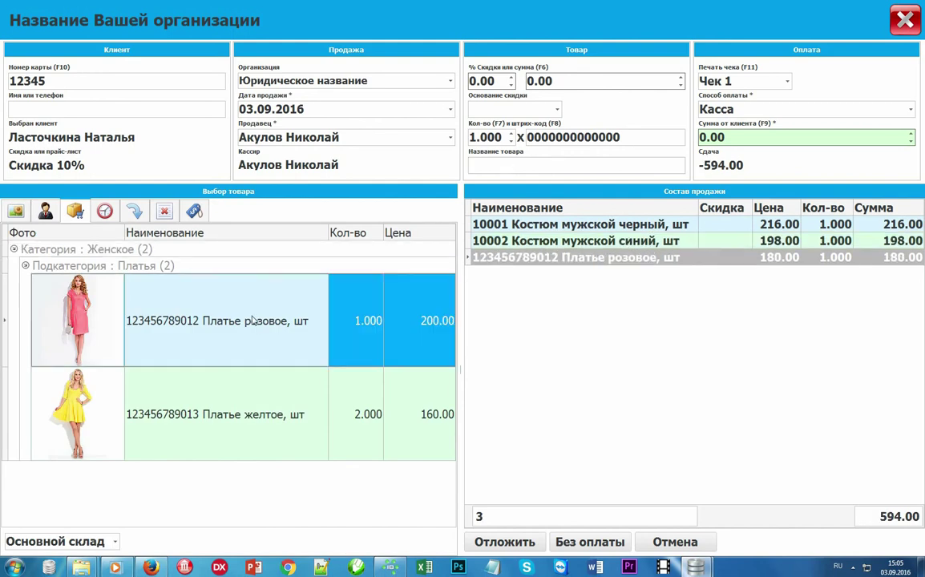
left_click(263, 393)
double_click(264, 393)
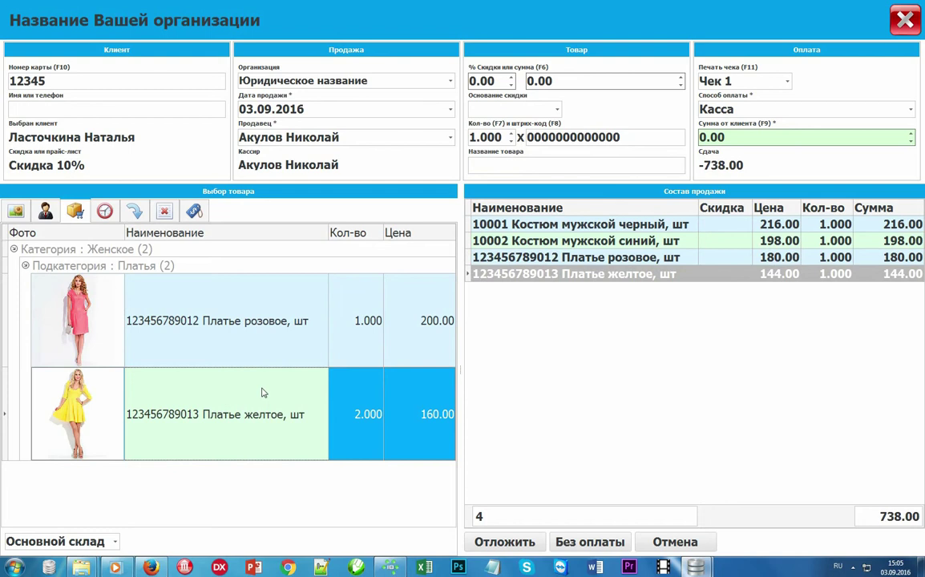
Set receipt printing to Без чека, enter 1000 as the amount from the client and complete the sale.
left_click(711, 81)
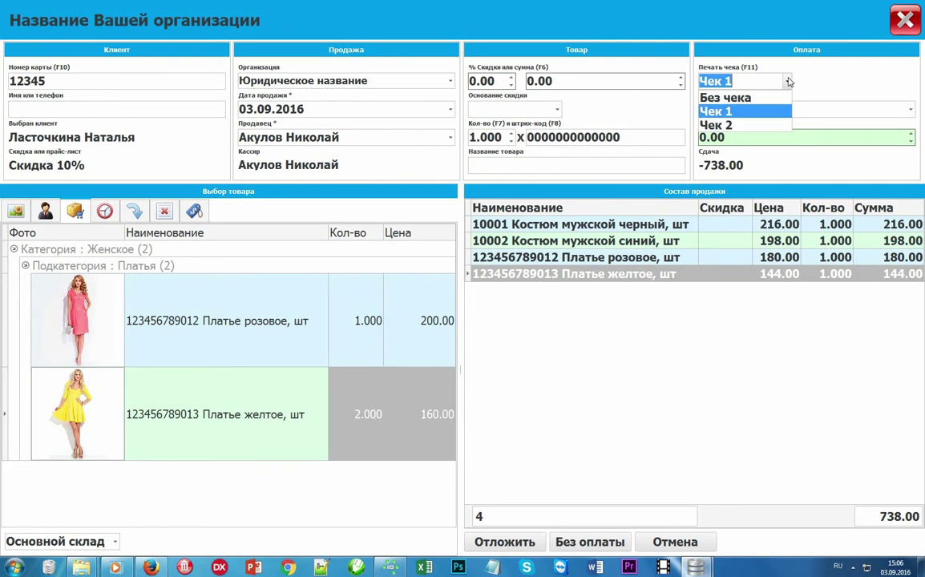
left_click(778, 98)
left_click(768, 136)
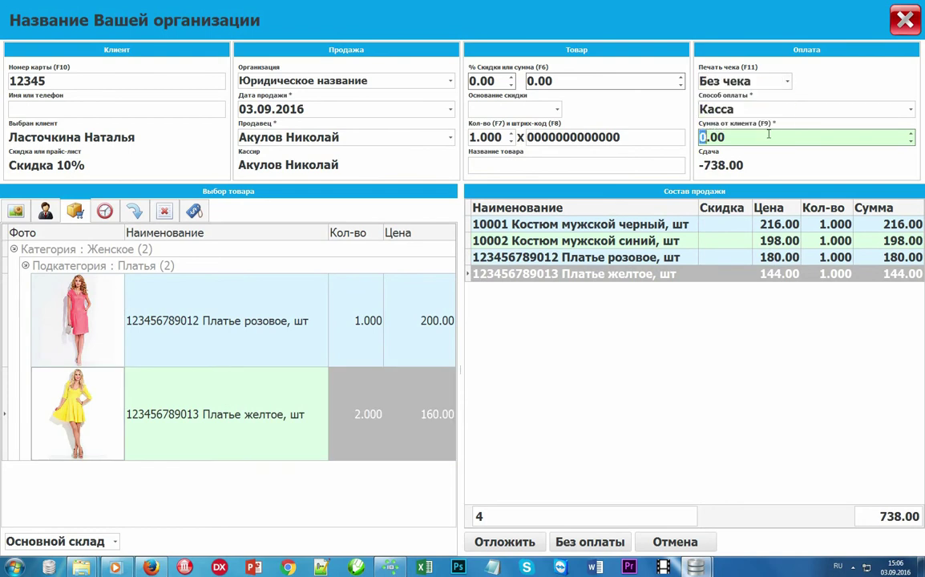
type("1000")
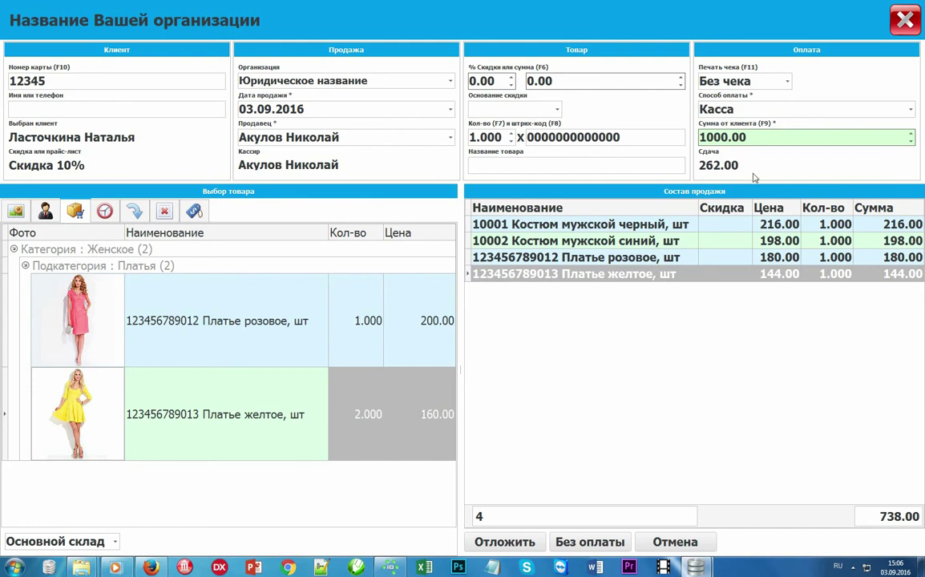
key("Return")
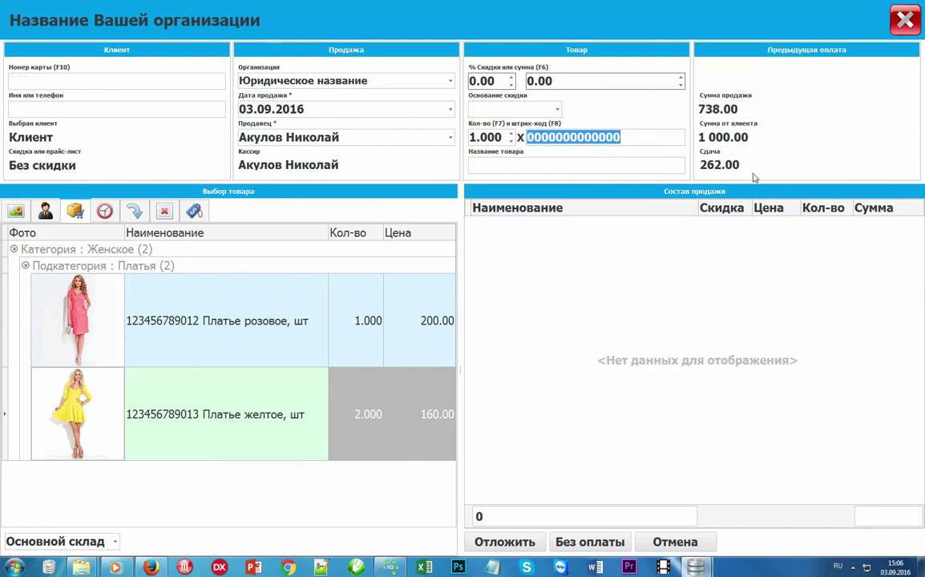
Add the product with barcode 10001 to a new sale without a selected client.
type("10001")
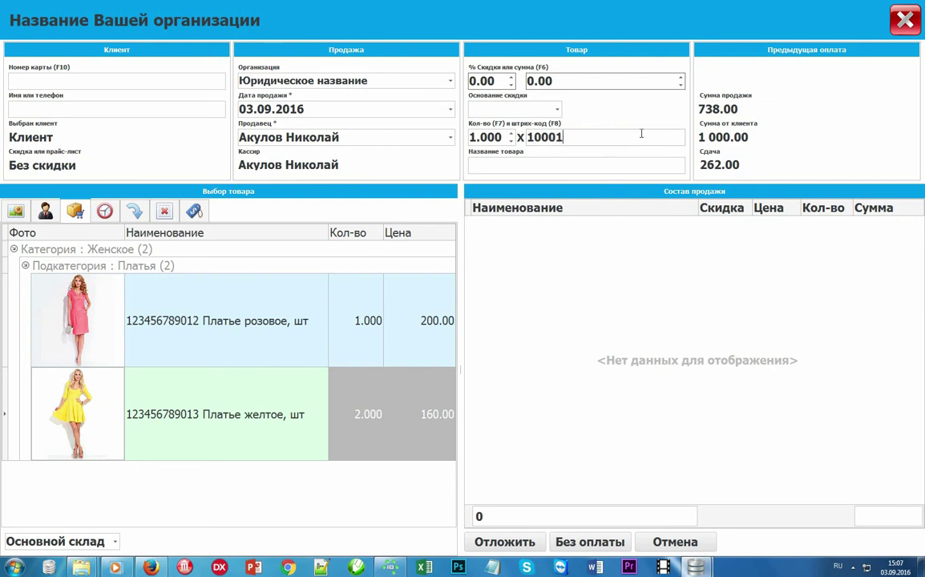
key("Return")
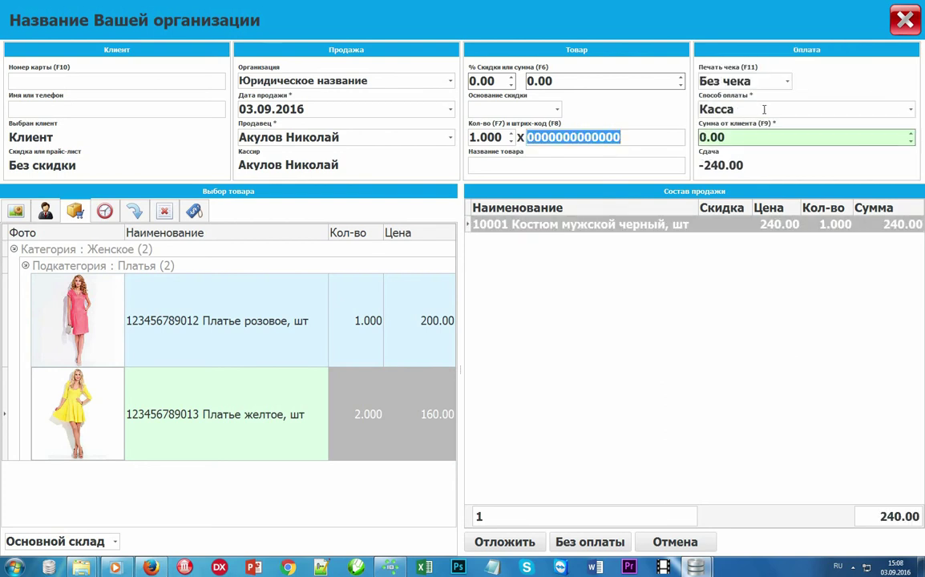
Choose Без чека for receipt printing and postpone the current sale of Костюм мужской черный.
left_click(786, 82)
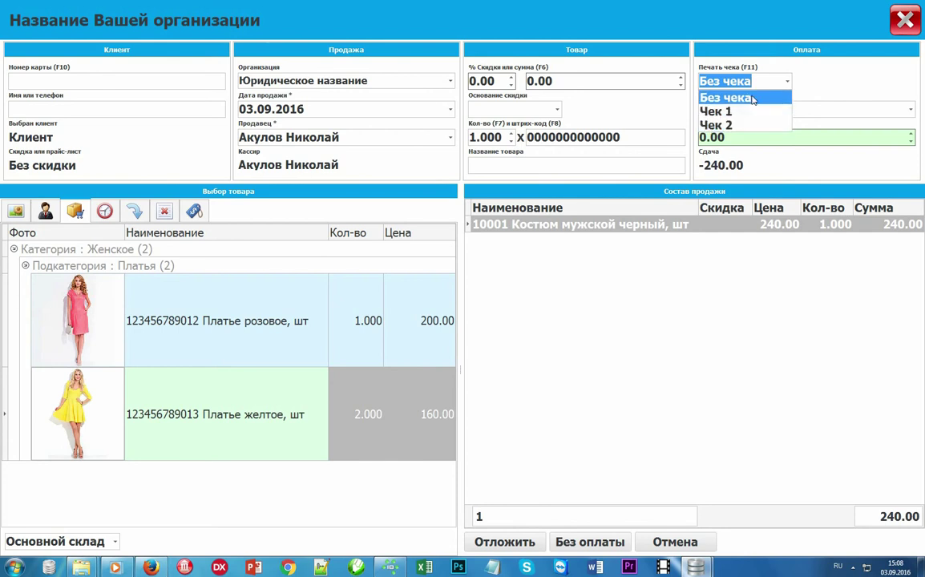
left_click(725, 97)
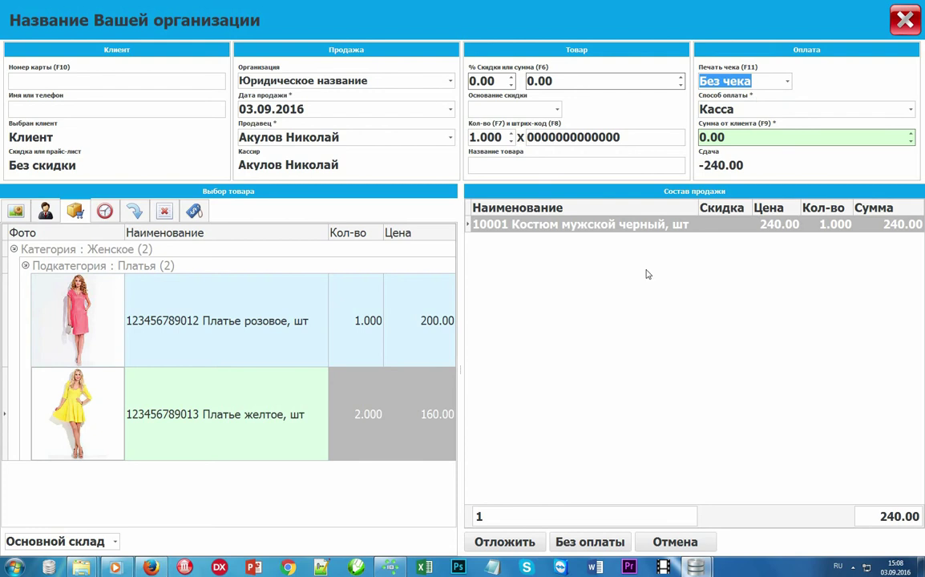
left_click(581, 245)
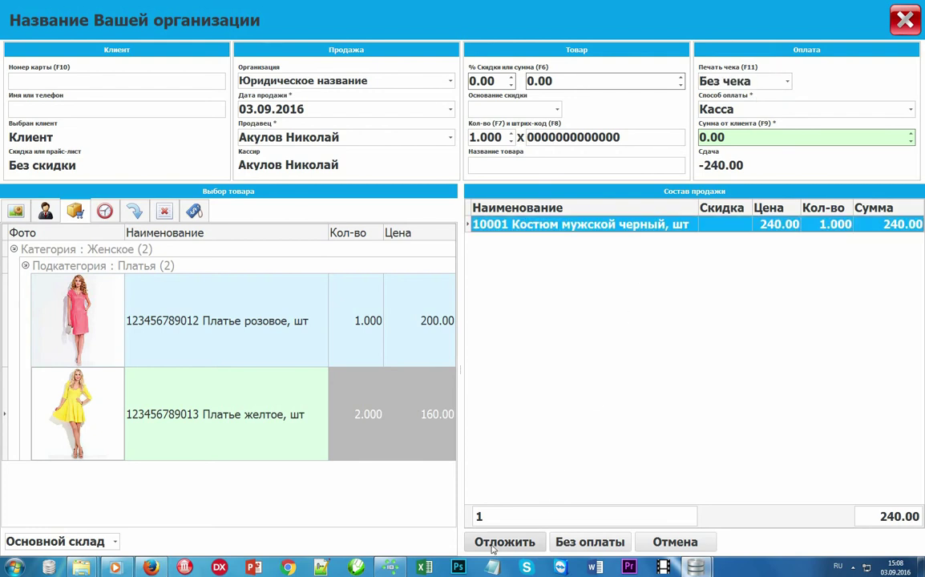
left_click(488, 545)
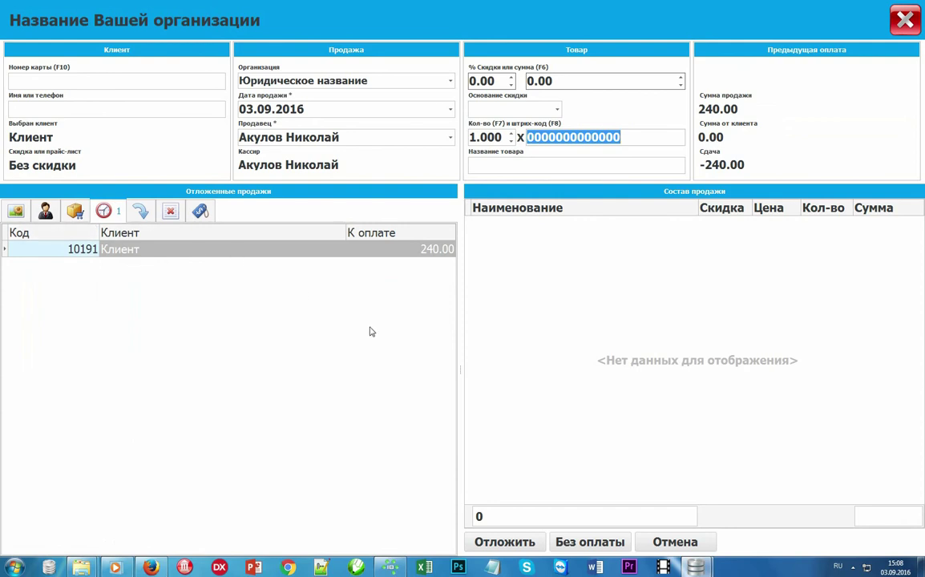
Reopen the postponed sale, enter 500 as the amount from the client and complete the sale.
double_click(313, 255)
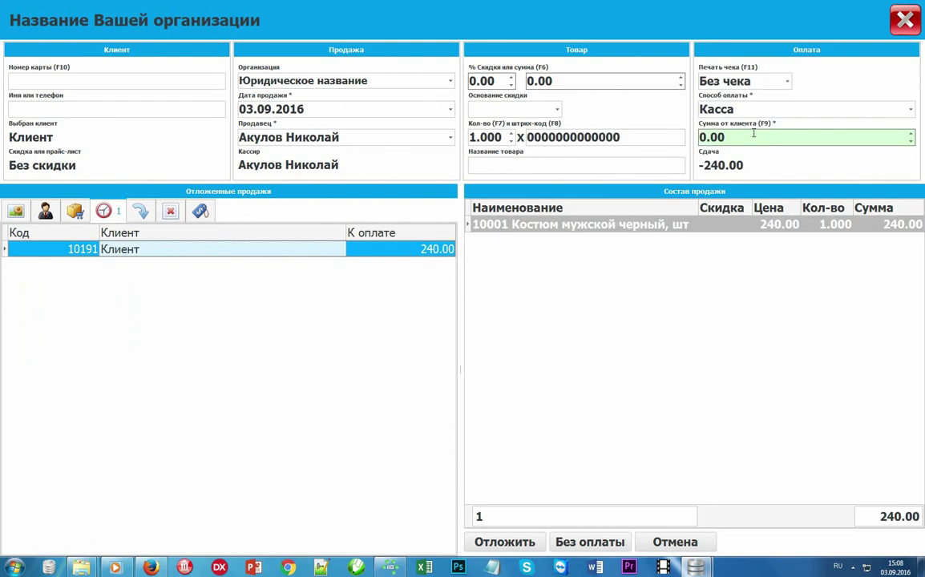
left_click(754, 135)
type("500")
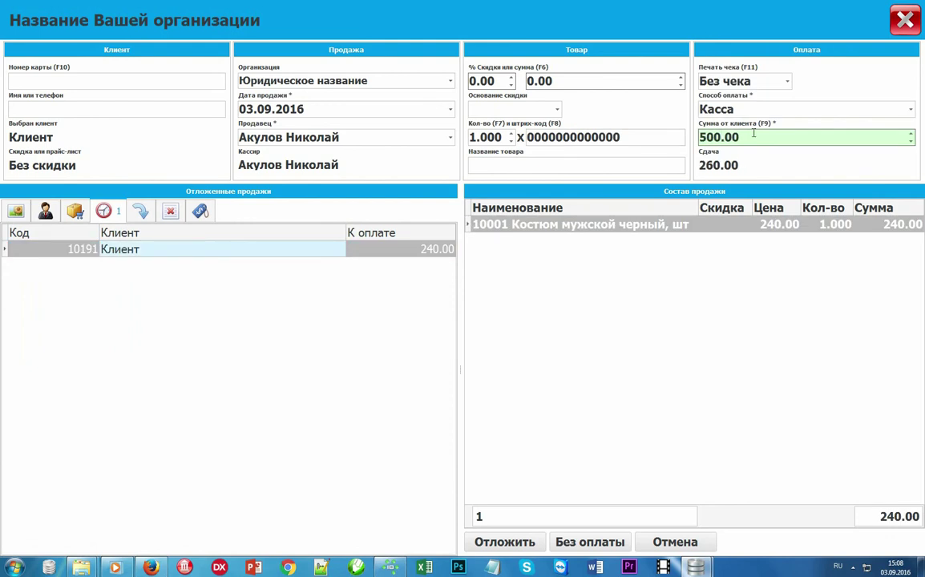
key("Return")
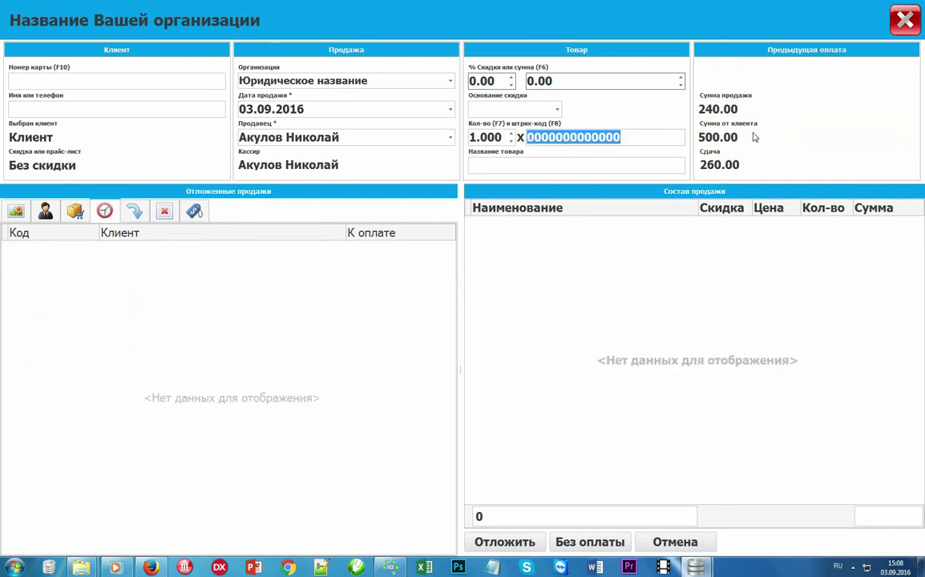
Leave the cashier window and generate the Чек report for the first sale in the sales list.
key("Escape")
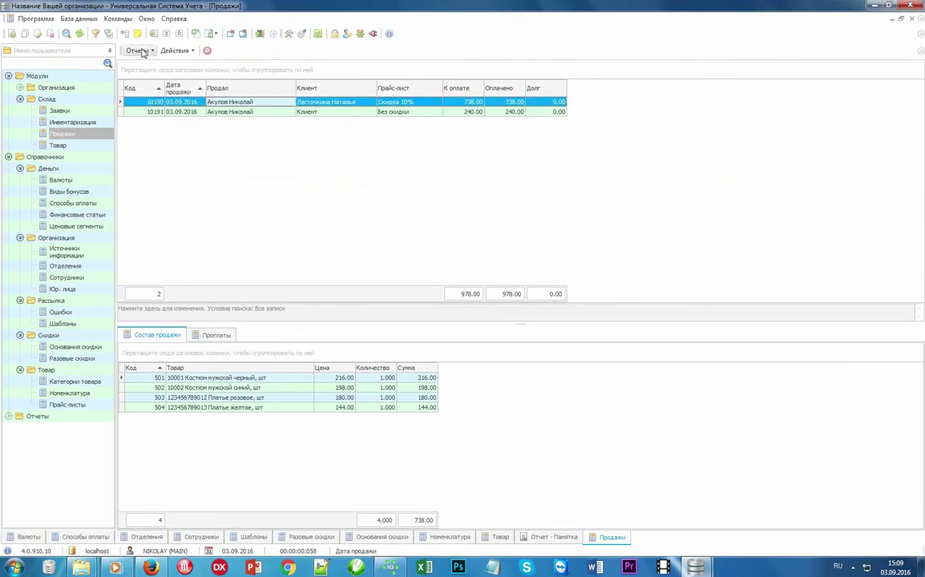
left_click(139, 51)
left_click(143, 77)
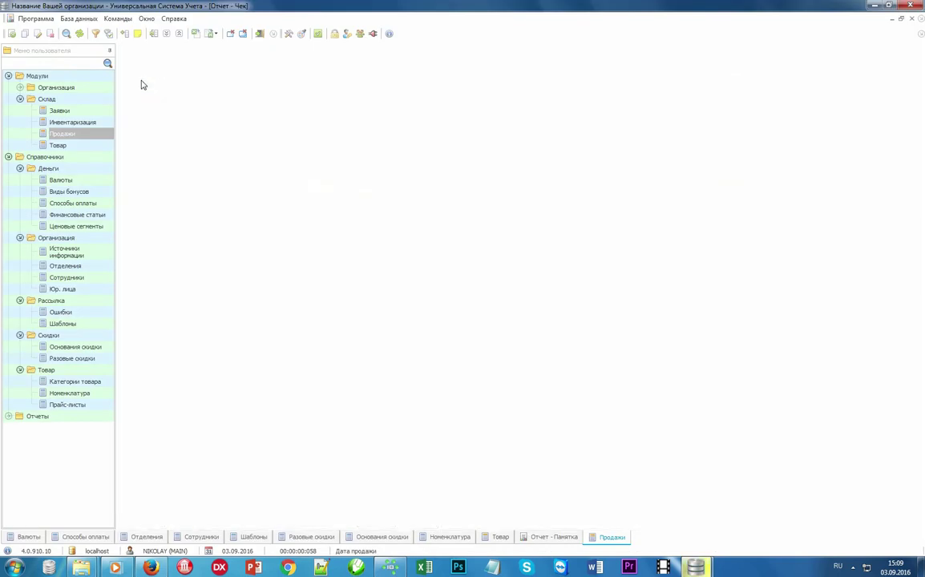
scroll(413, 288, "up", 3)
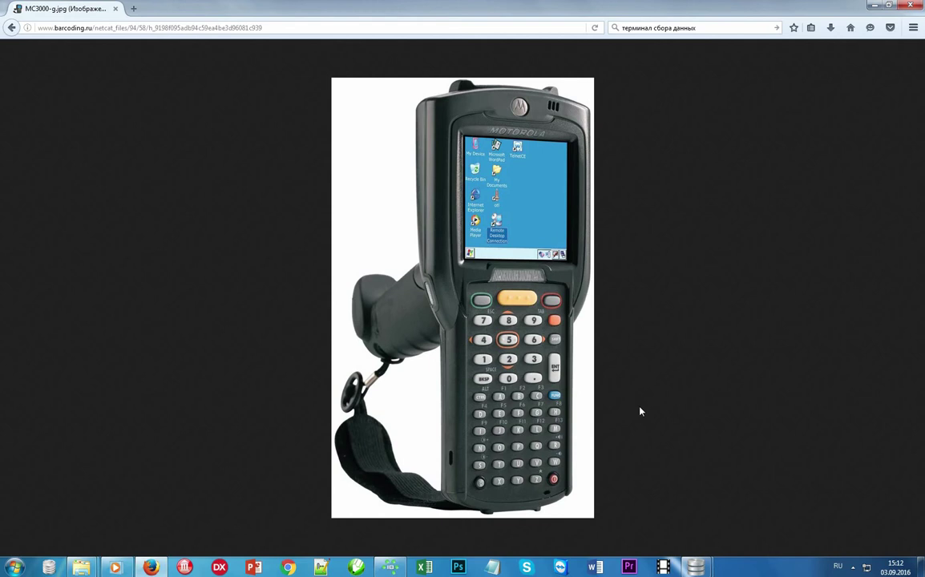
Switch back to the accounting program and open the Инвентаризация module with an unfiltered search.
key("alt+Tab")
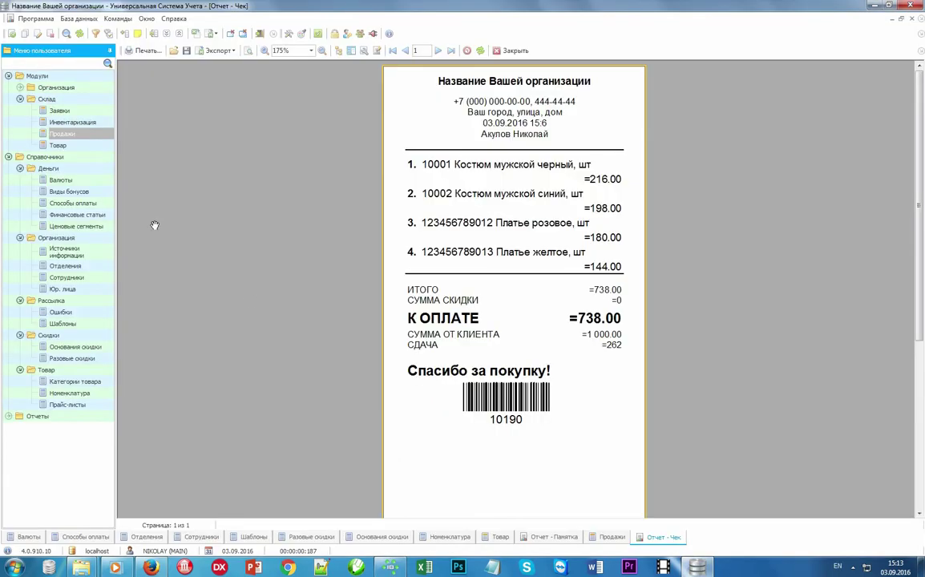
left_click(84, 122)
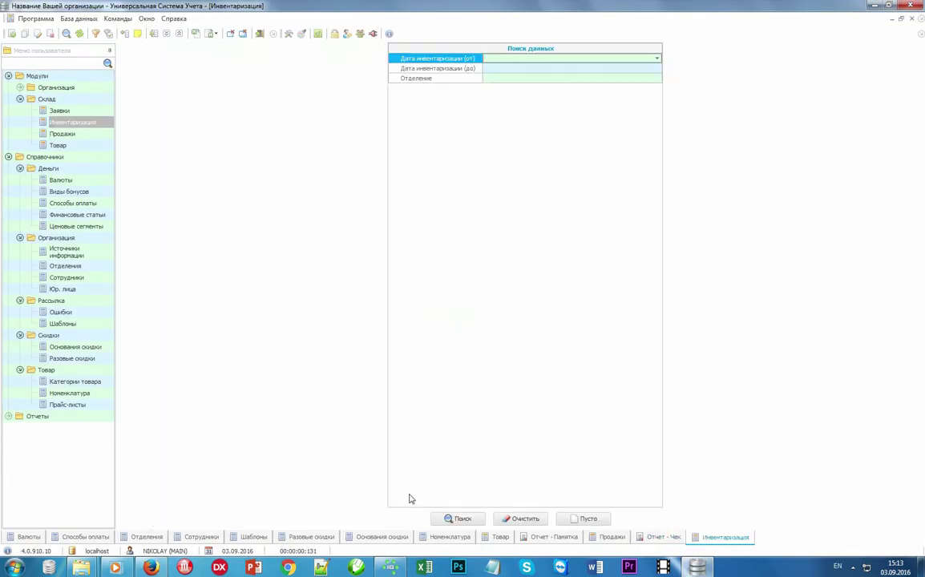
left_click(456, 519)
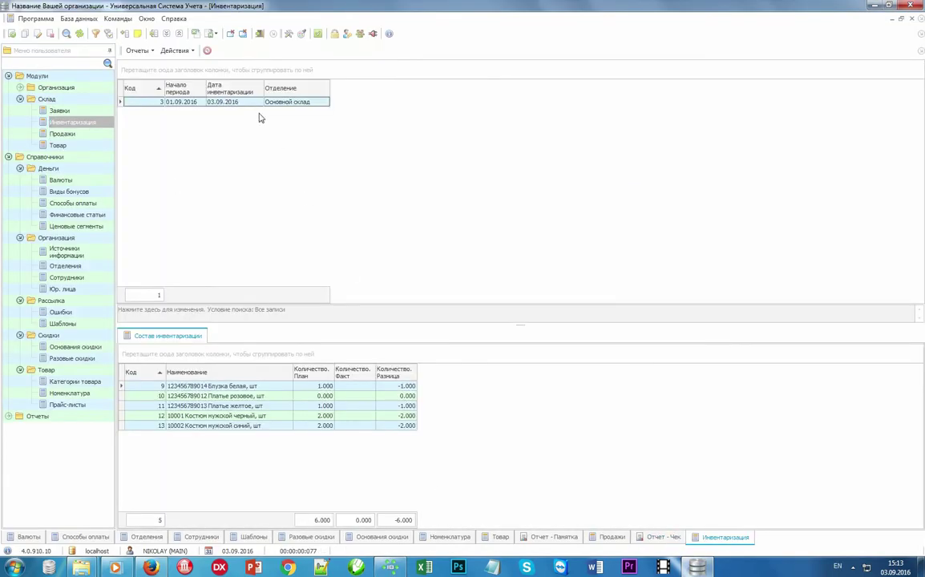
Count barcode 10001 twice and barcode 10002 once, one unit each time, in the Основной склад inventory and close the counting window.
left_click(176, 50)
left_click(184, 72)
type("100")
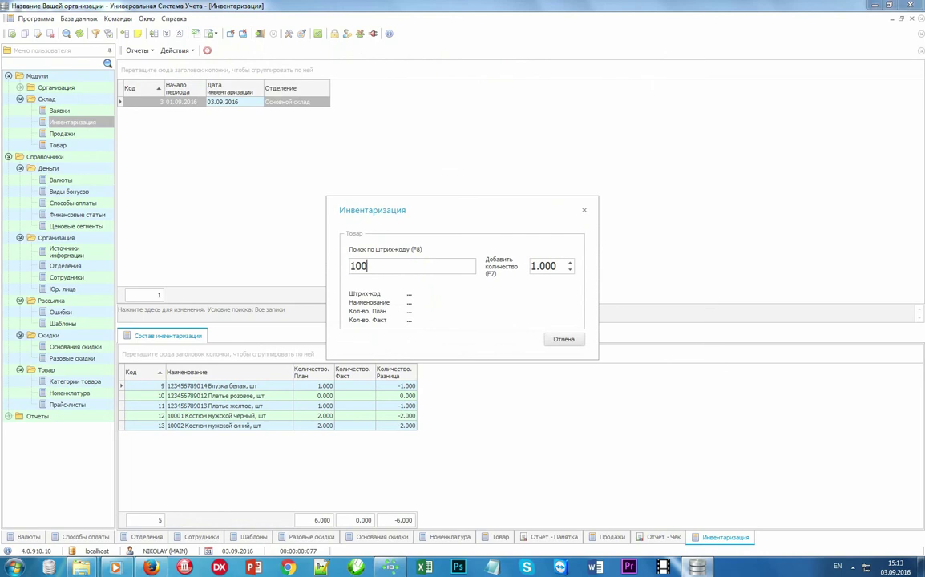
type("01")
key("Return")
type("10001")
key("Return")
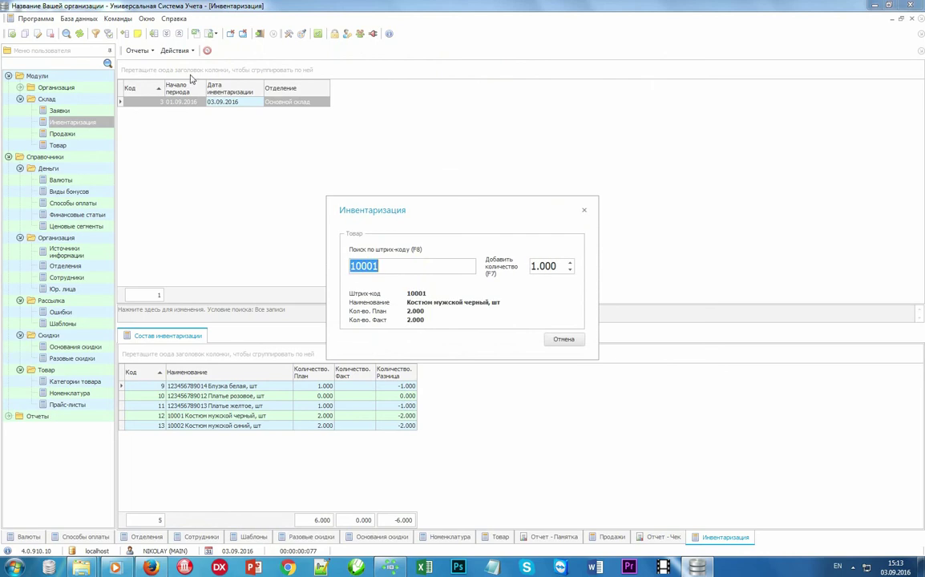
type("10002")
key("Return")
left_click(571, 340)
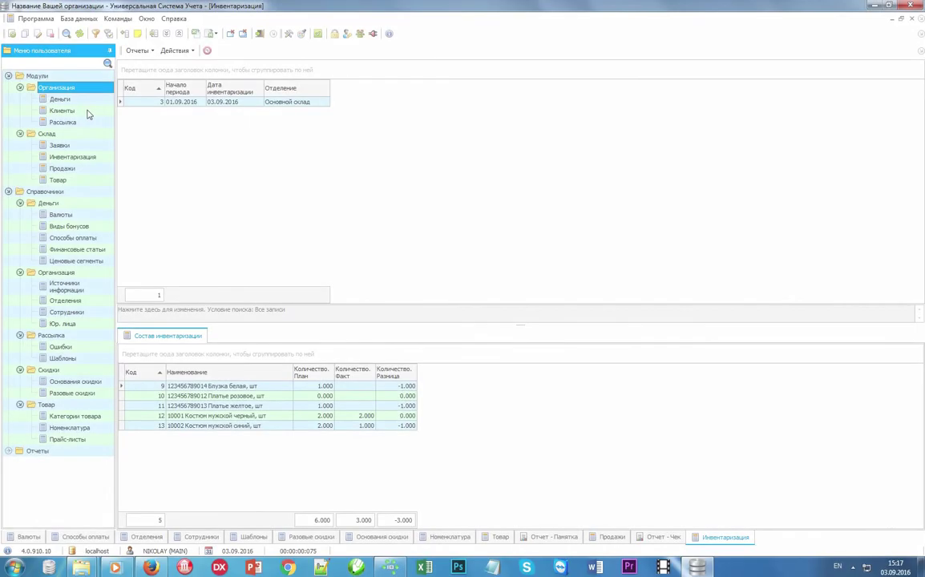
Open the VIP client's record in the Клиенты module for editing and view the options for its category and price list.
left_click(88, 112)
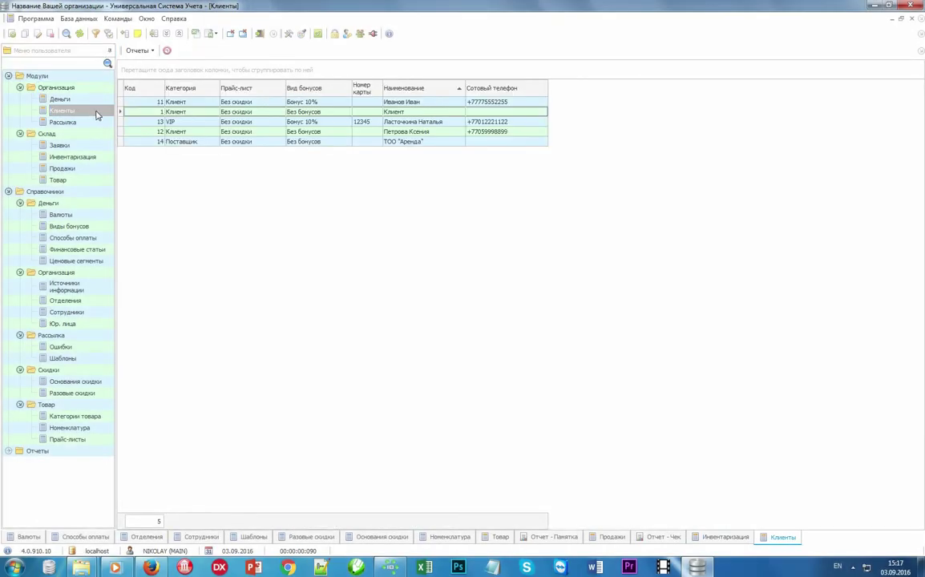
double_click(374, 126)
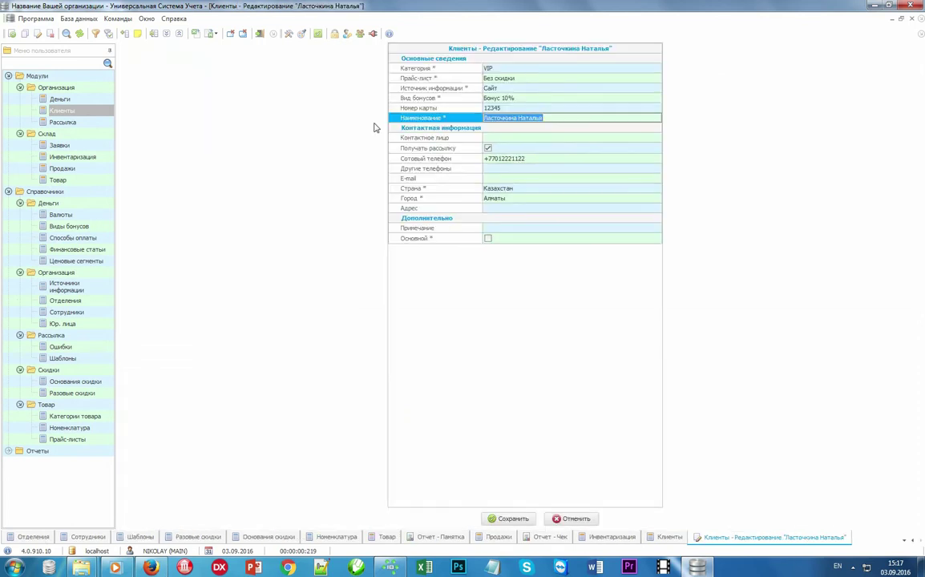
left_click(461, 70)
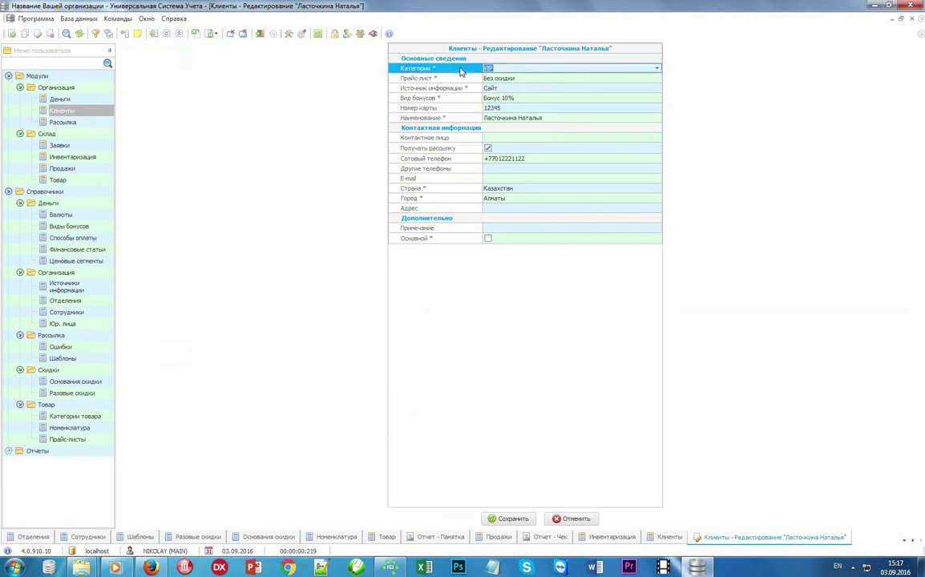
left_click(657, 69)
left_click(658, 71)
left_click(461, 80)
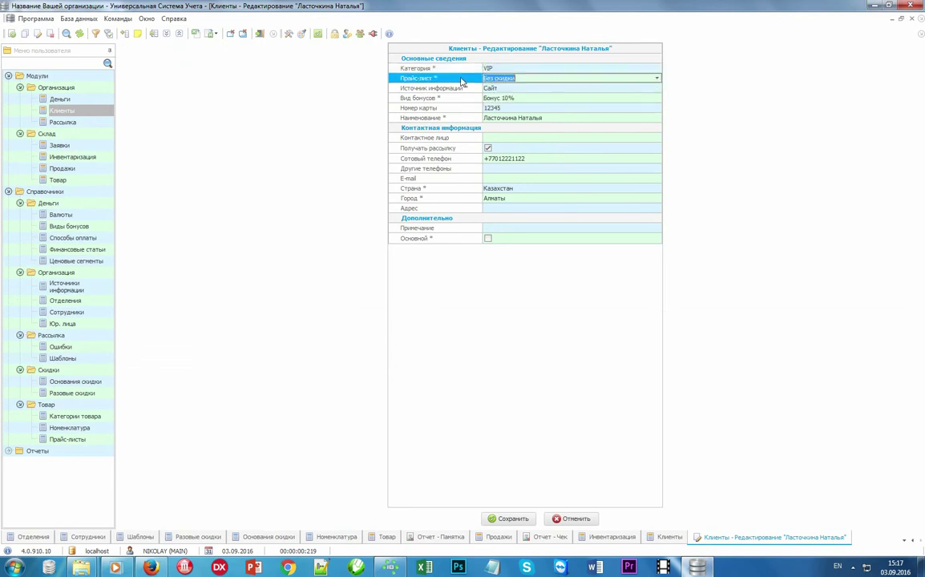
left_click(656, 80)
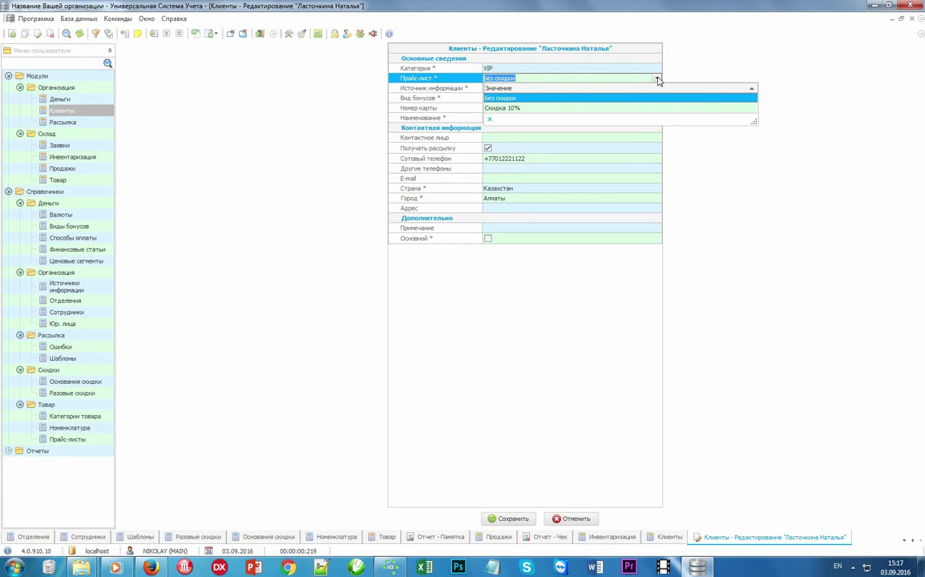
left_click(657, 79)
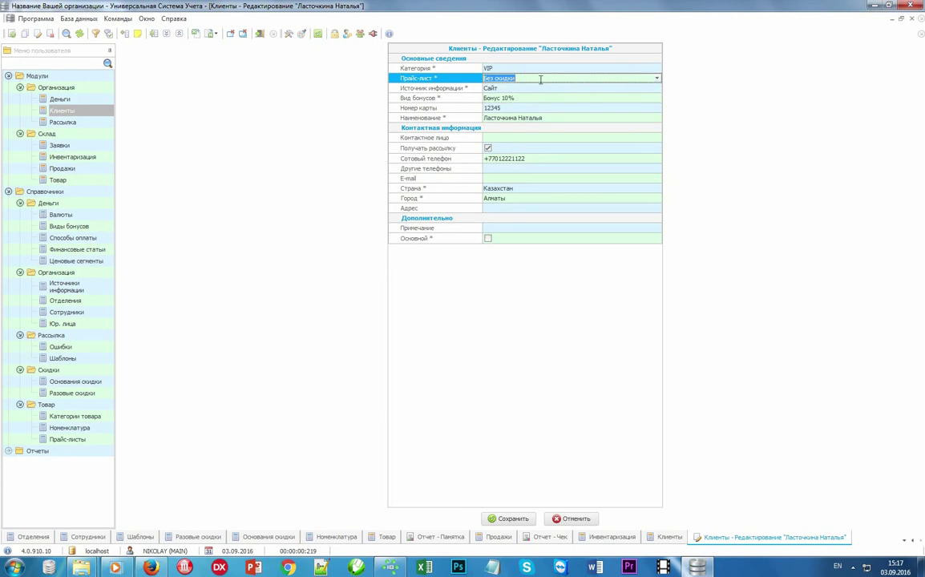
Set the client's Источник информации to Рассылка from the Интернет category.
left_click(471, 90)
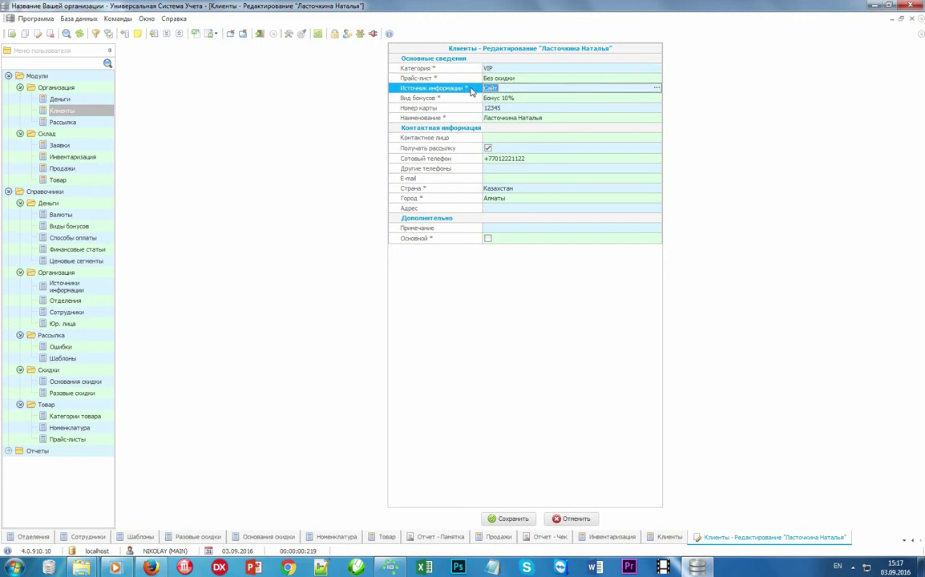
left_click(656, 89)
left_click(132, 96)
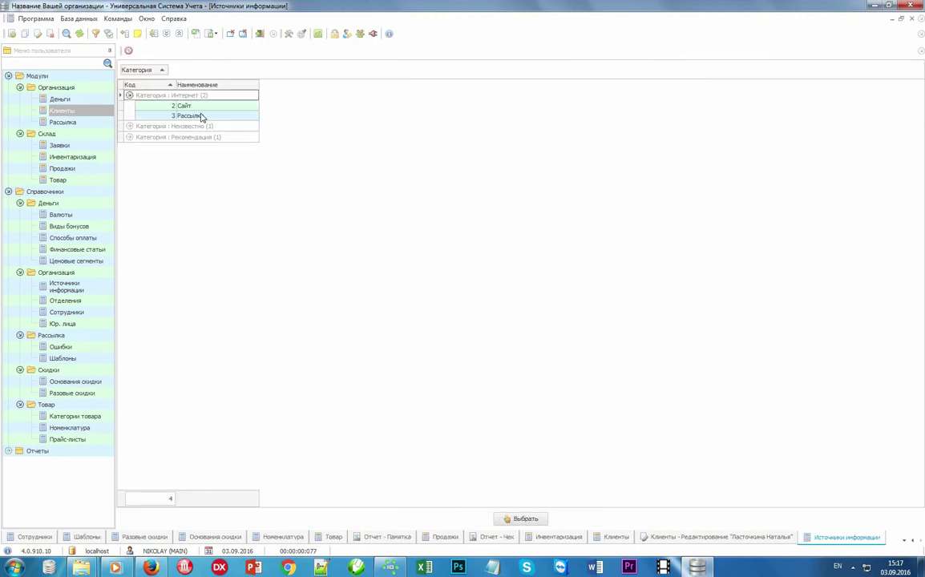
double_click(207, 118)
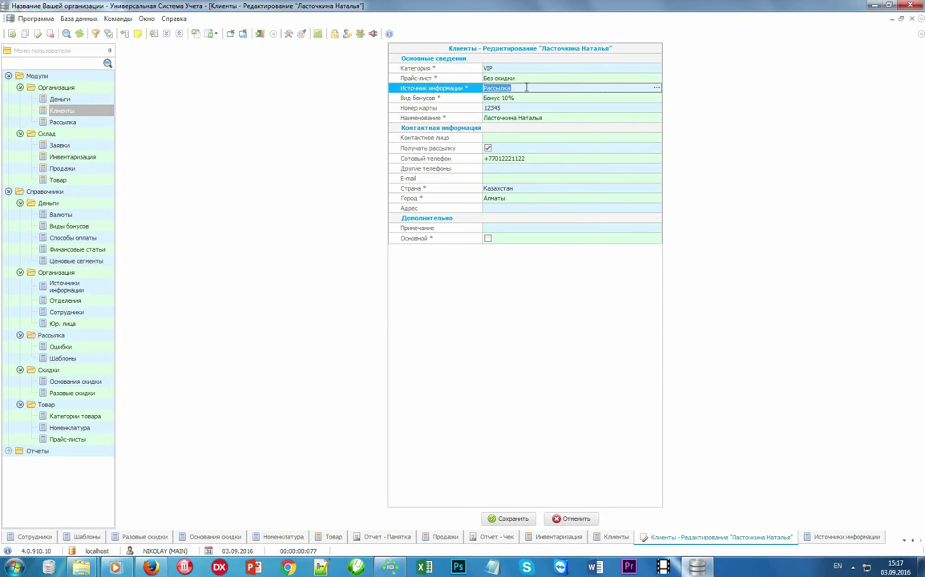
Check the client's bonus type options, mailing consent and mobile phone fields, and save the record.
left_click(459, 100)
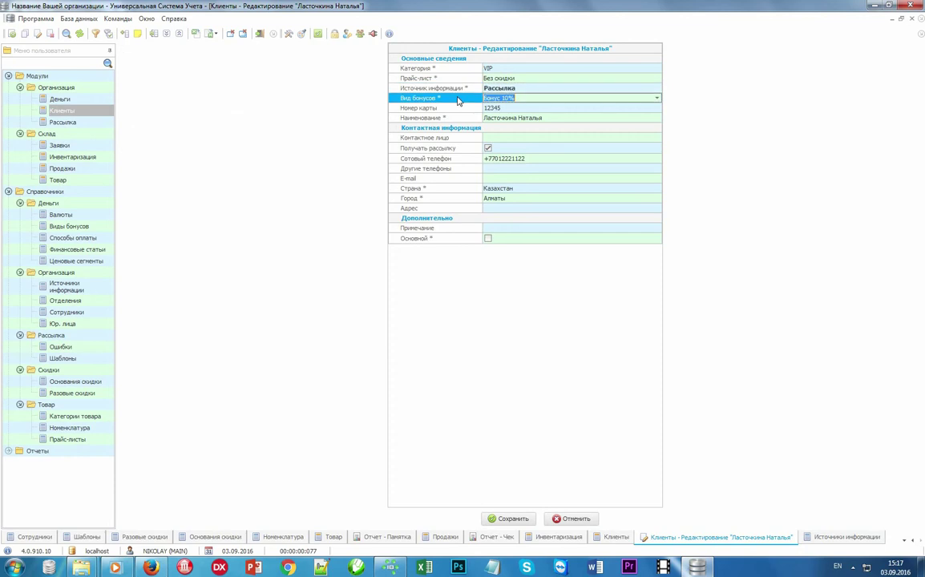
left_click(658, 99)
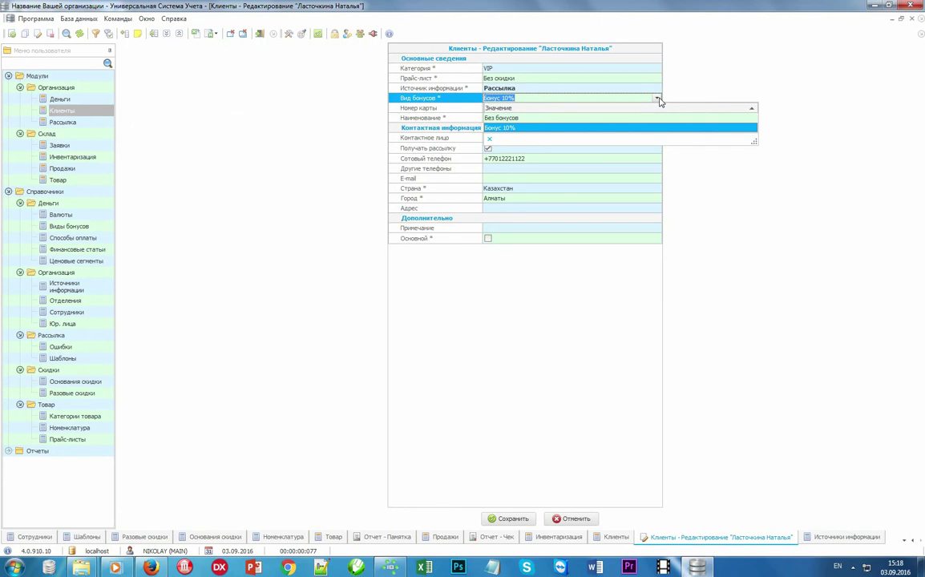
left_click(658, 99)
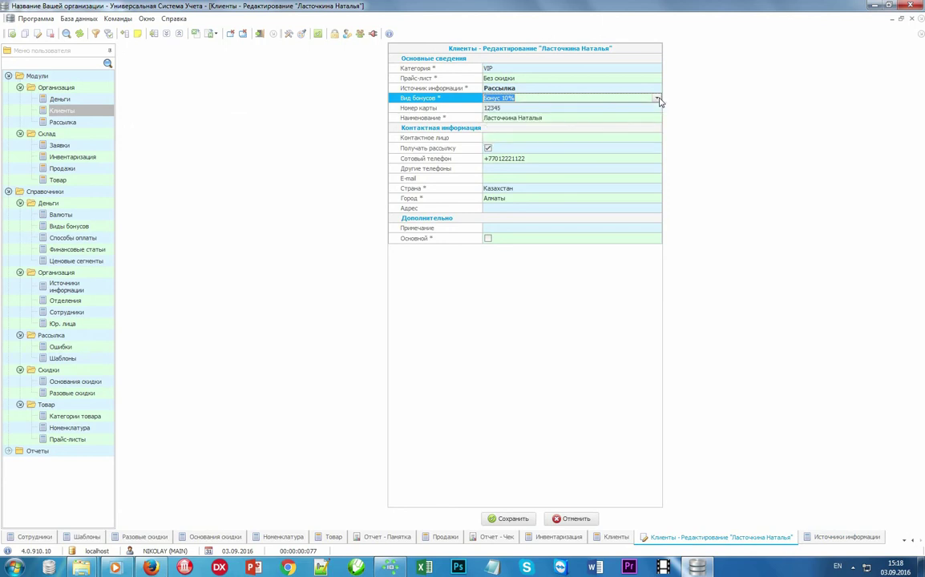
left_click(443, 152)
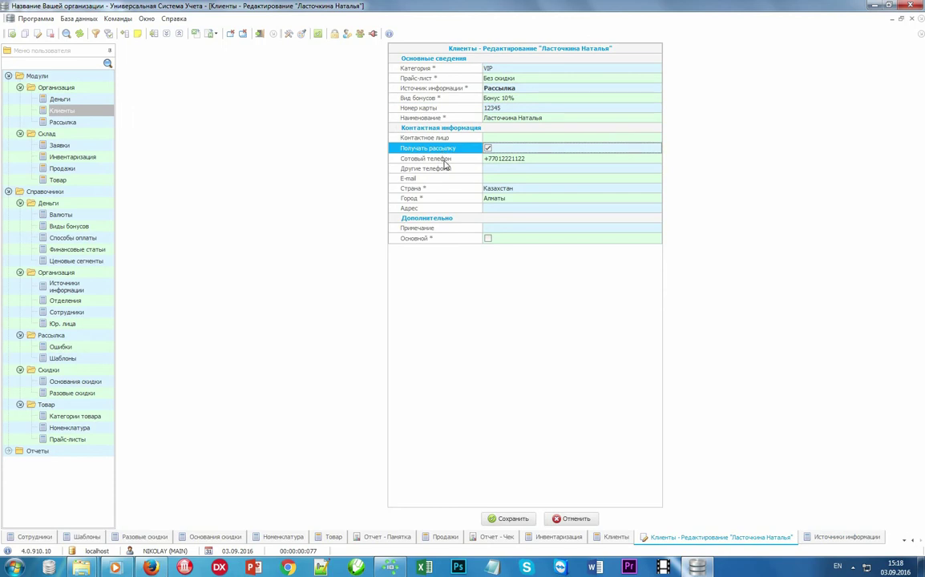
left_click(441, 158)
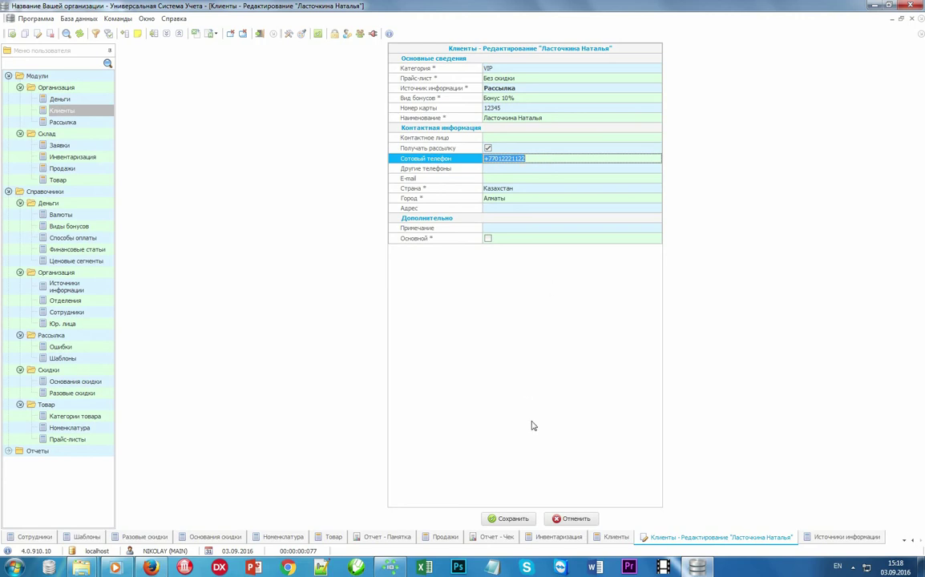
left_click(508, 518)
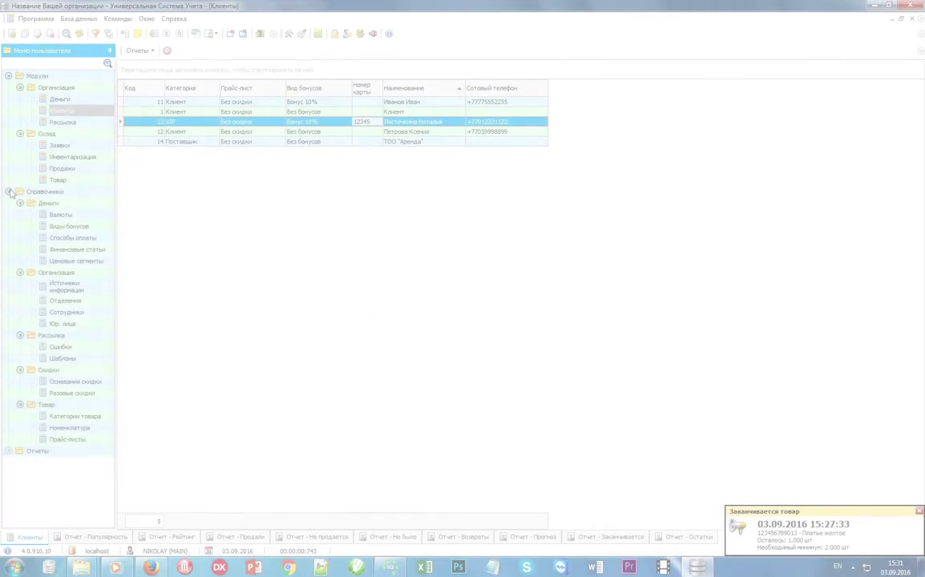
Collapse the Справочники group and expand Отчеты down to the list of Склад reports.
left_click(10, 193)
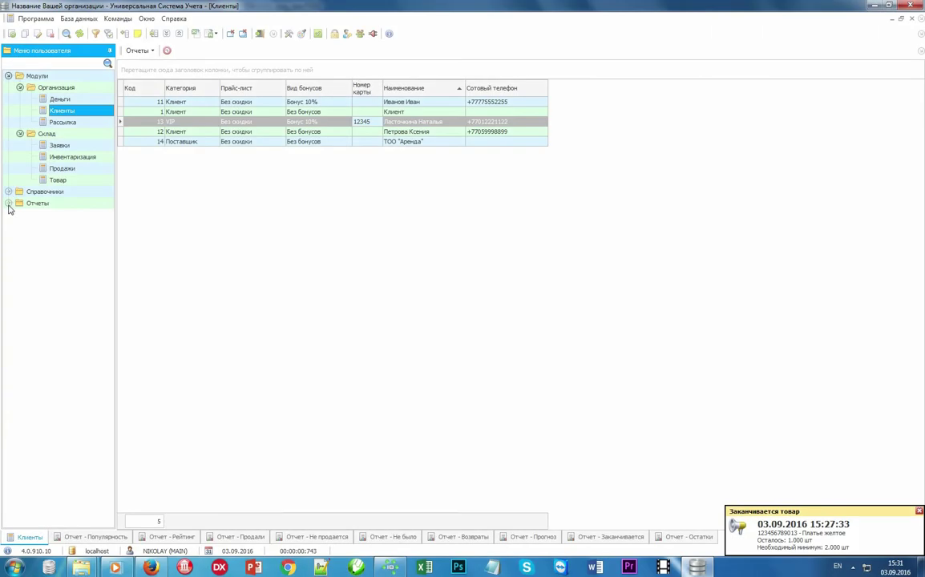
left_click(9, 204)
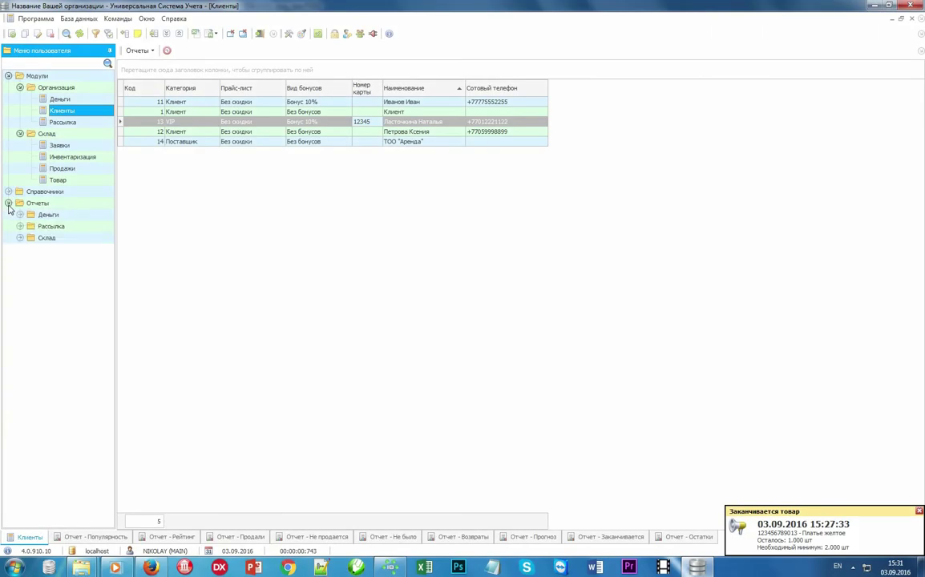
double_click(46, 239)
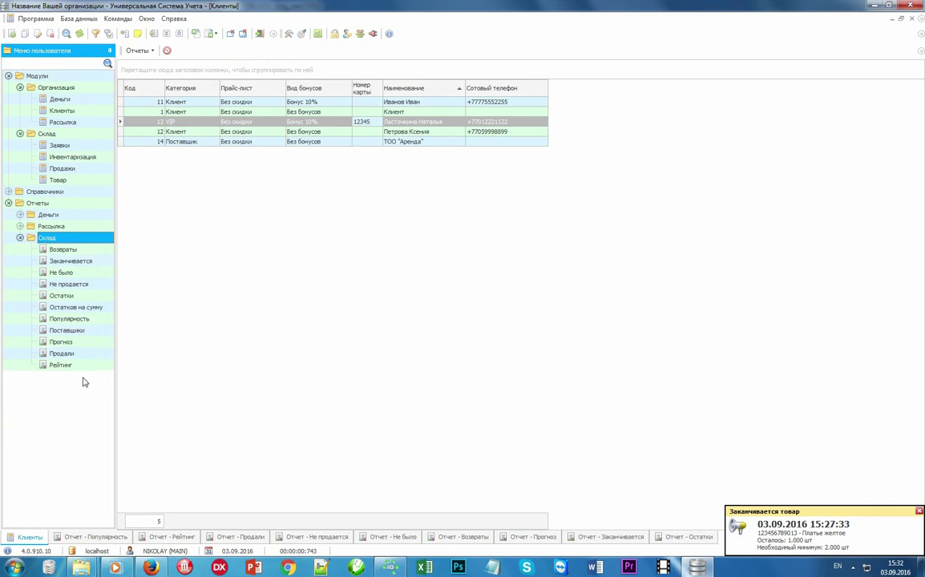
View the generated Популярность, Рейтинг and Продали reports and open the parameters of the Продали report.
left_click(96, 536)
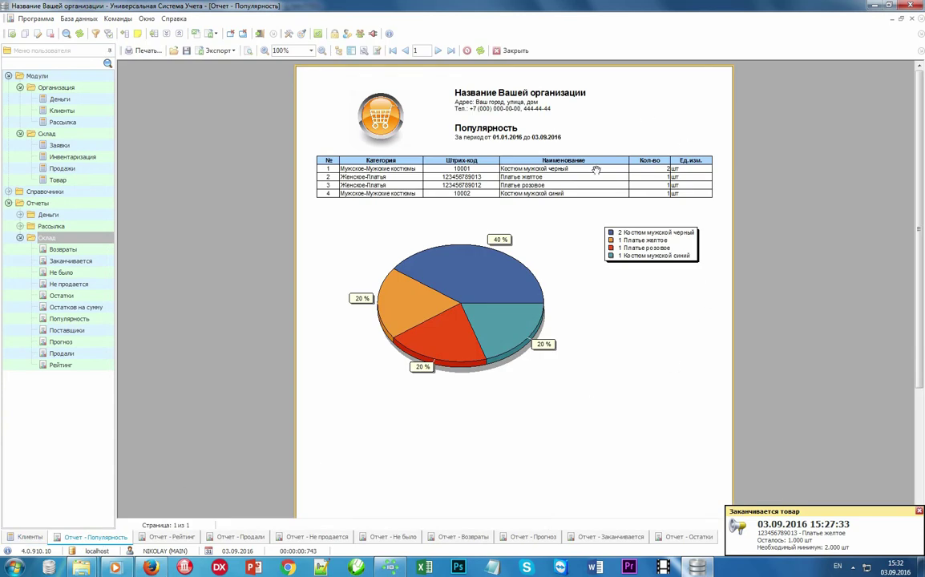
left_click(170, 536)
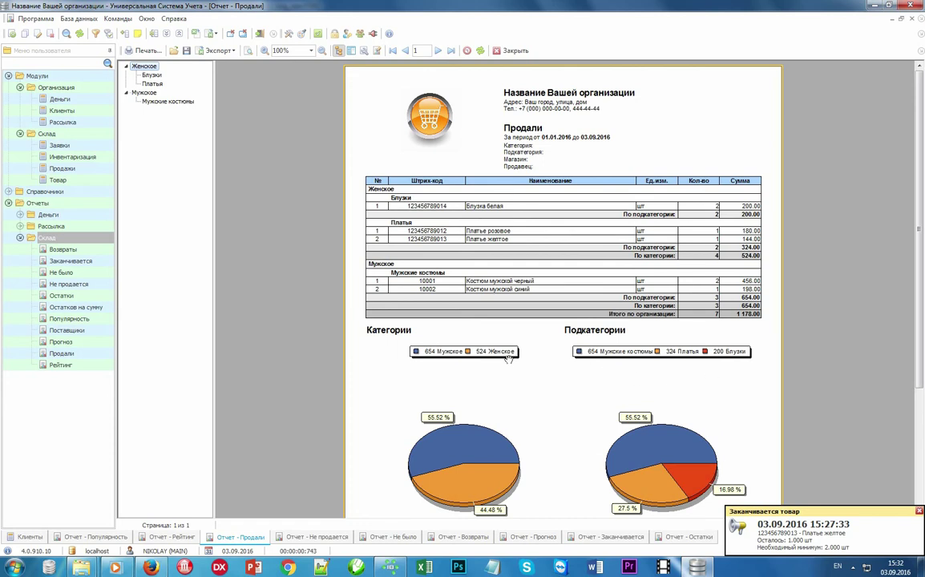
left_click(64, 354)
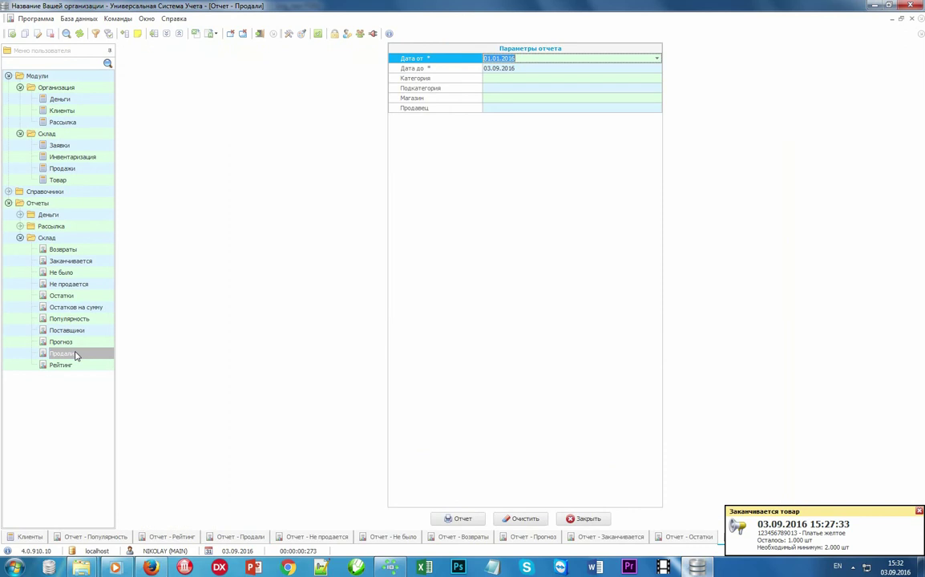